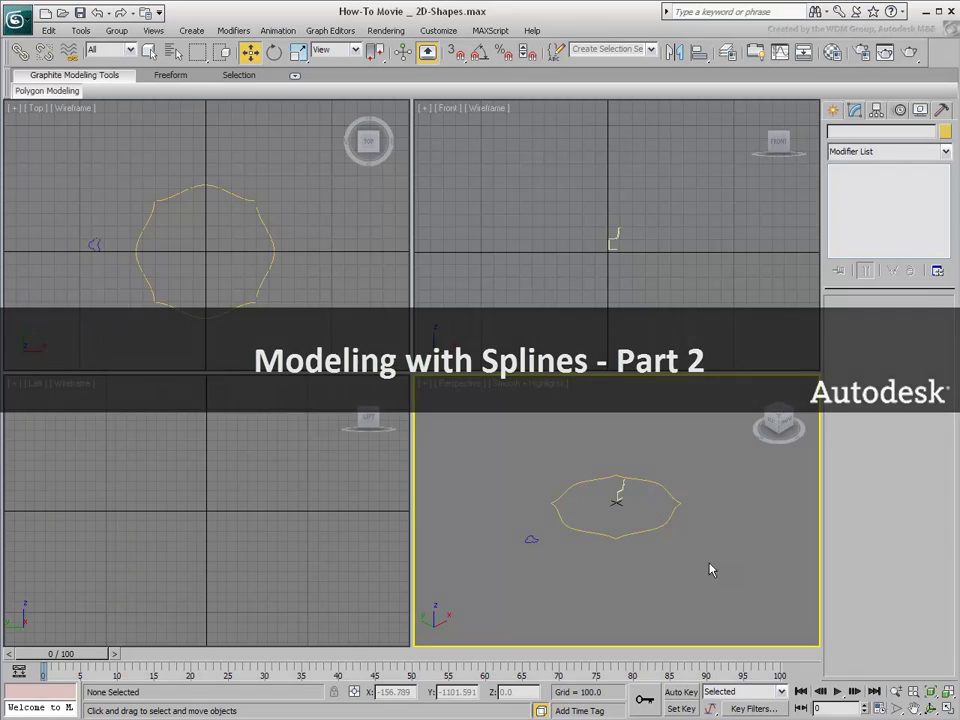
Apply a Lathe modifier to the goblet profile line and align its axis to the profile's minimum
scroll(615, 512, "up", 5)
scroll(636, 538, "up", 3)
middle_click_drag(608, 237, 616, 195)
scroll(606, 251, "up", 5)
scroll(611, 283, "up", 3)
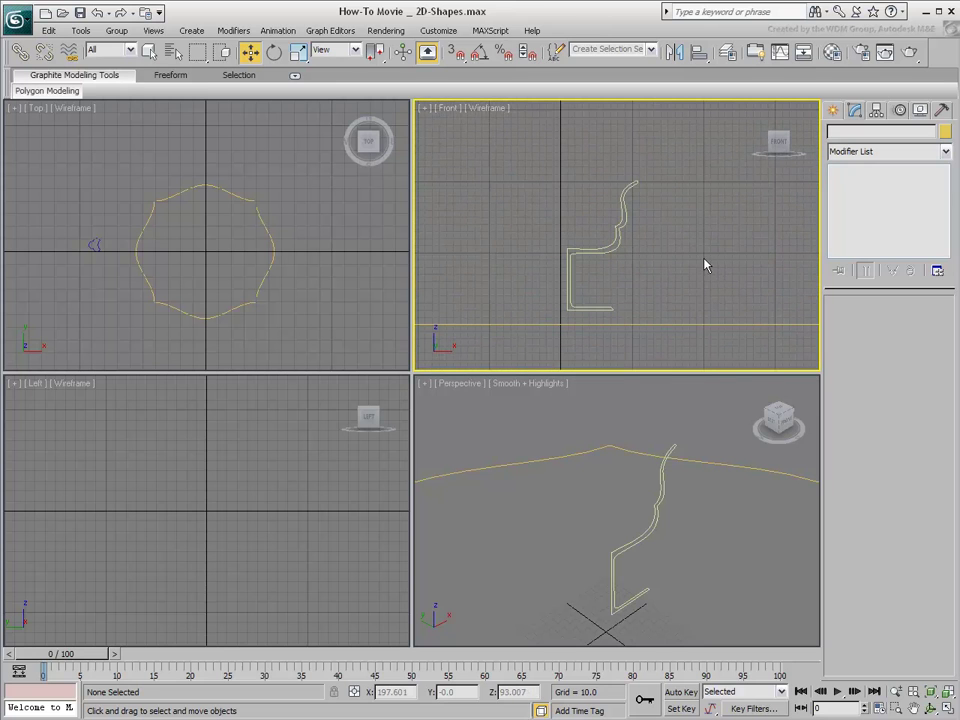
left_click(615, 245)
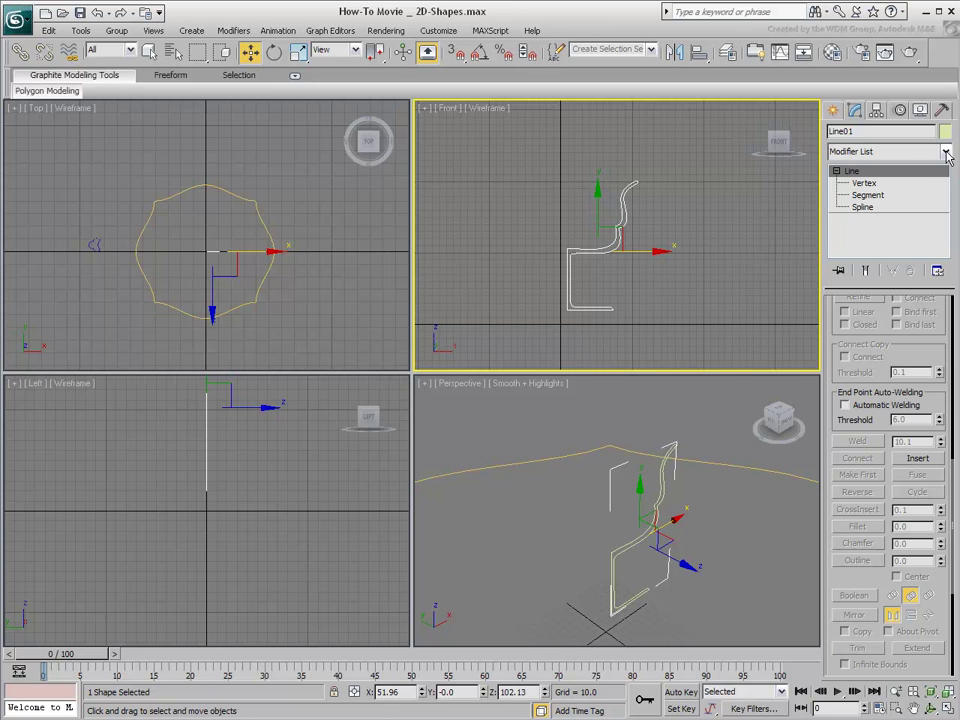
left_click(945, 152)
scroll(903, 446, "down", 8)
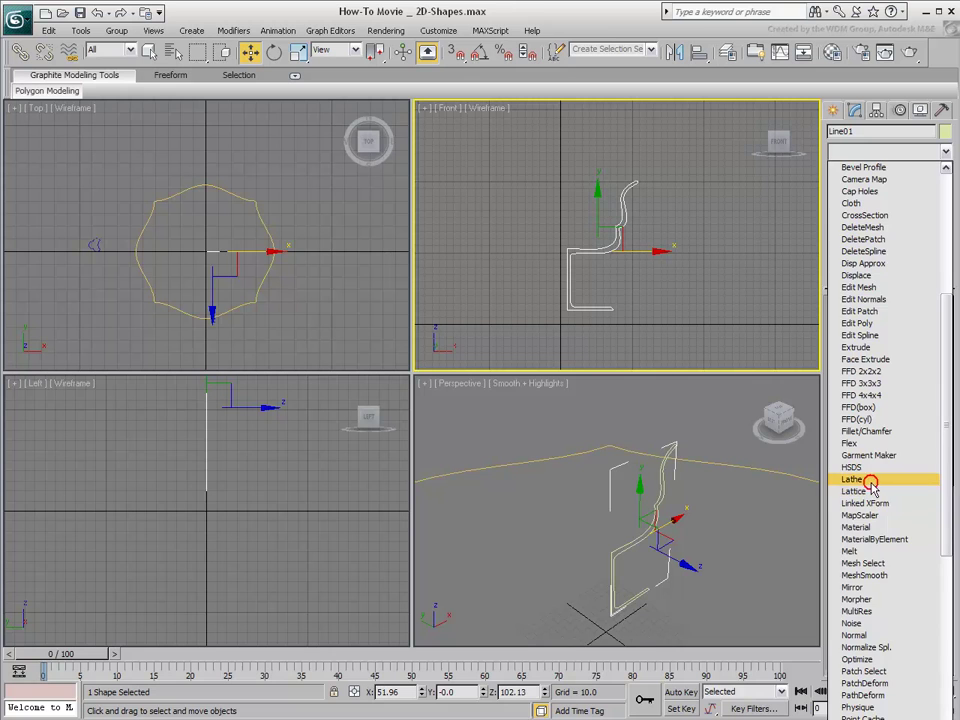
left_click(871, 481)
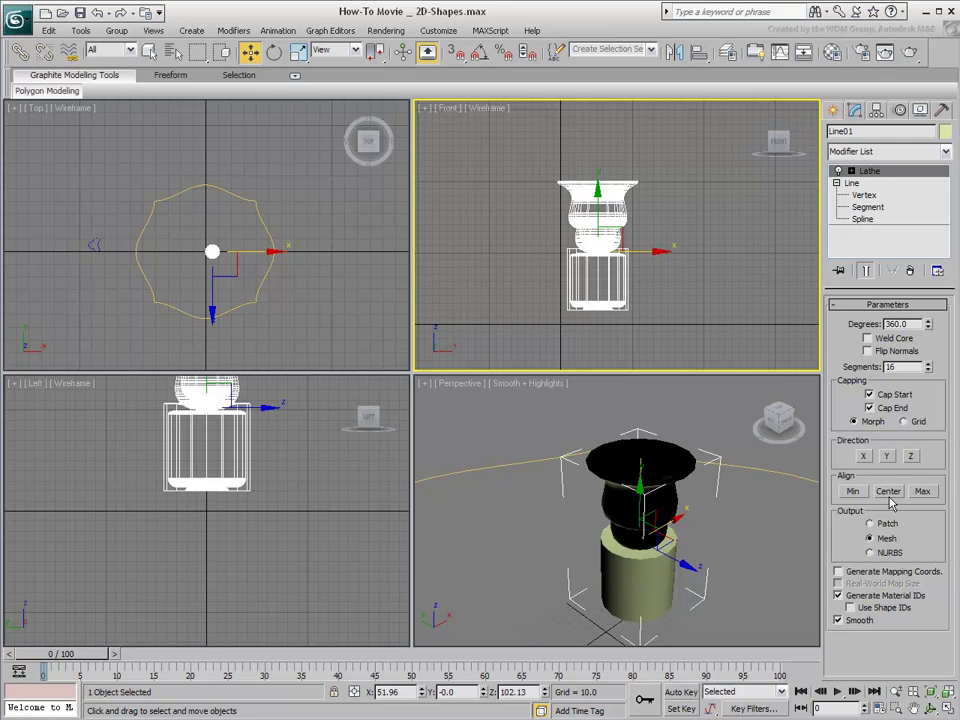
left_click(853, 491)
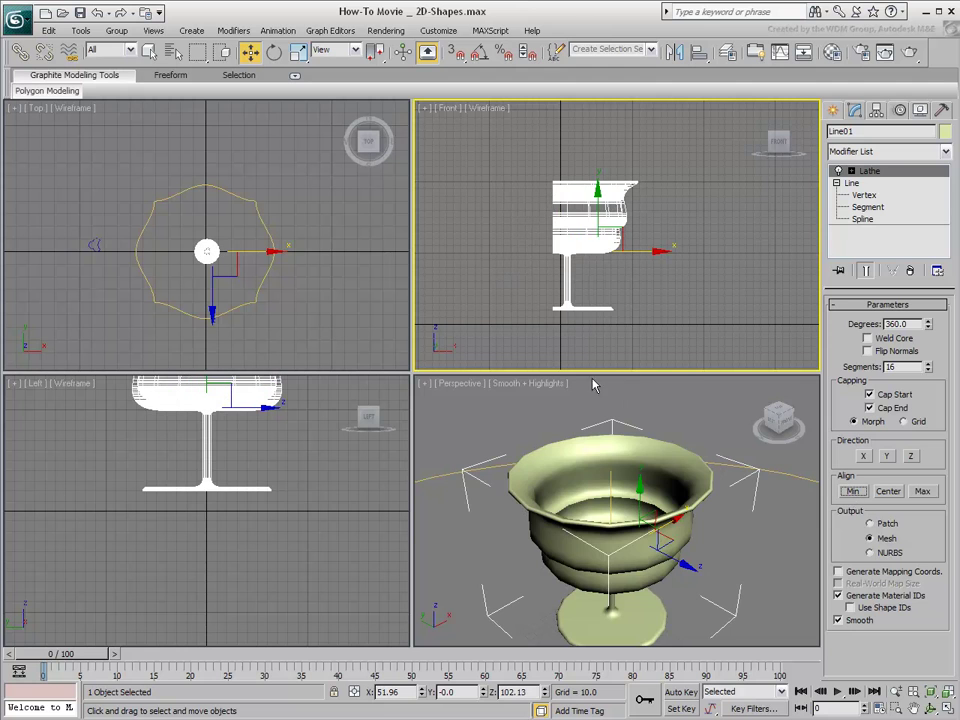
Set the goblet's Lathe to 48 segments and weld its core
scroll(665, 300, "up", 2)
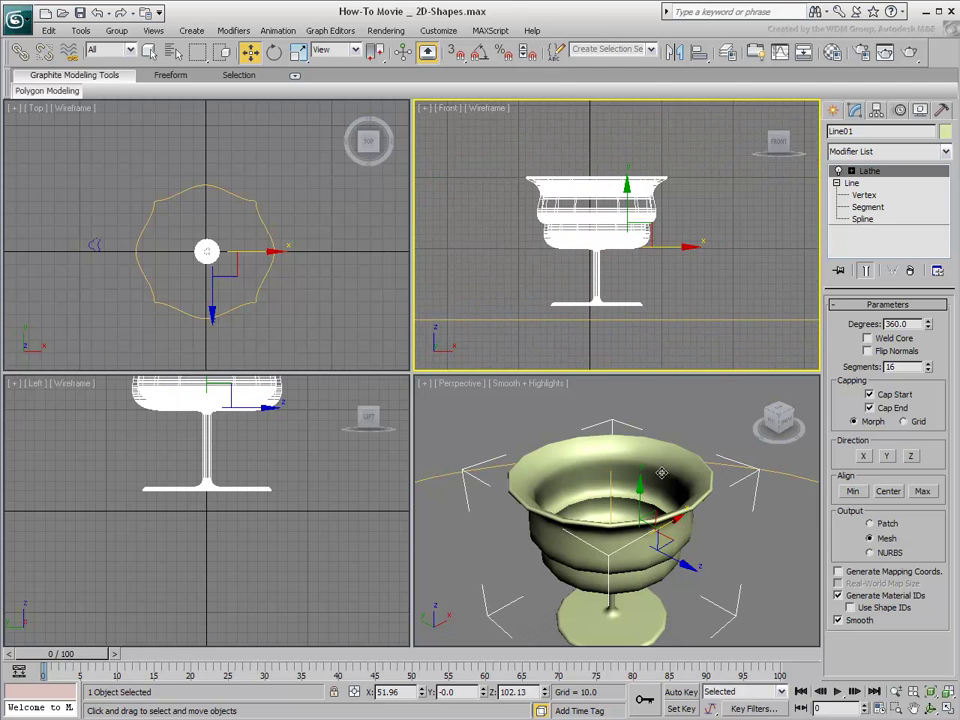
left_click(654, 450)
middle_click_drag(671, 481, 672, 566, "alt")
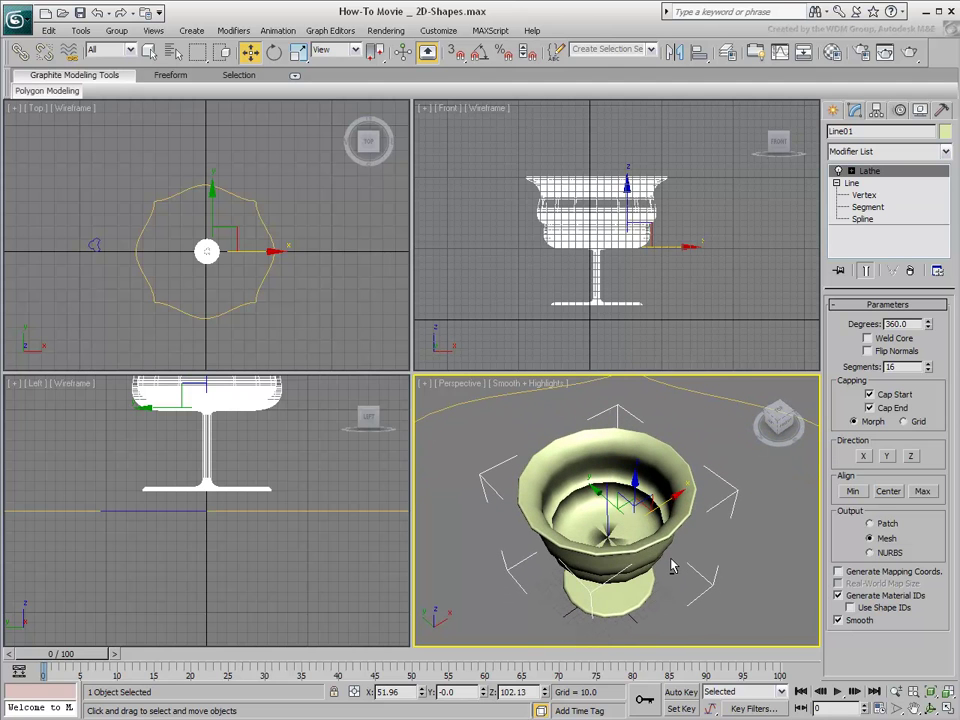
left_click(929, 363)
left_click(929, 363)
left_click(929, 363)
left_click(929, 363)
left_click(929, 363)
left_click_drag(906, 366, 822, 366)
left_click(822, 366)
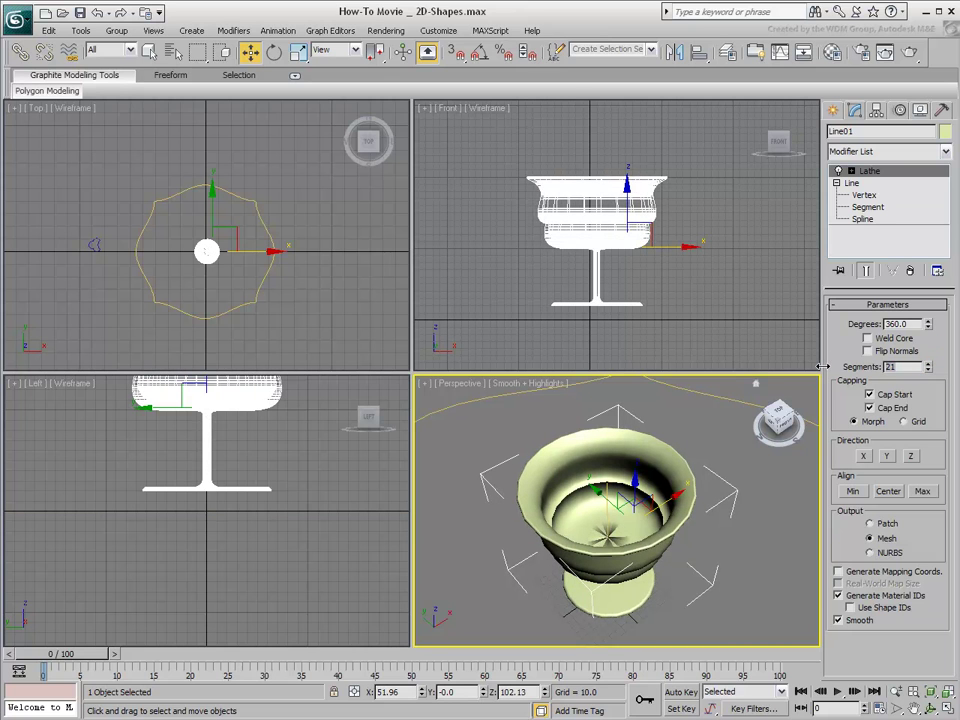
key("Return")
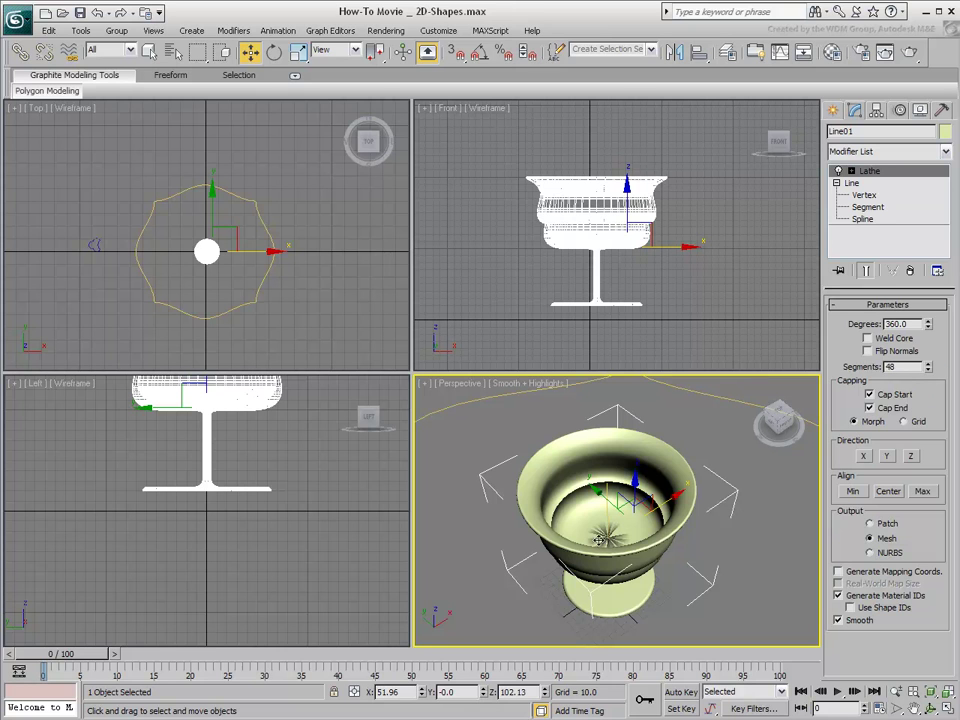
left_click(866, 338)
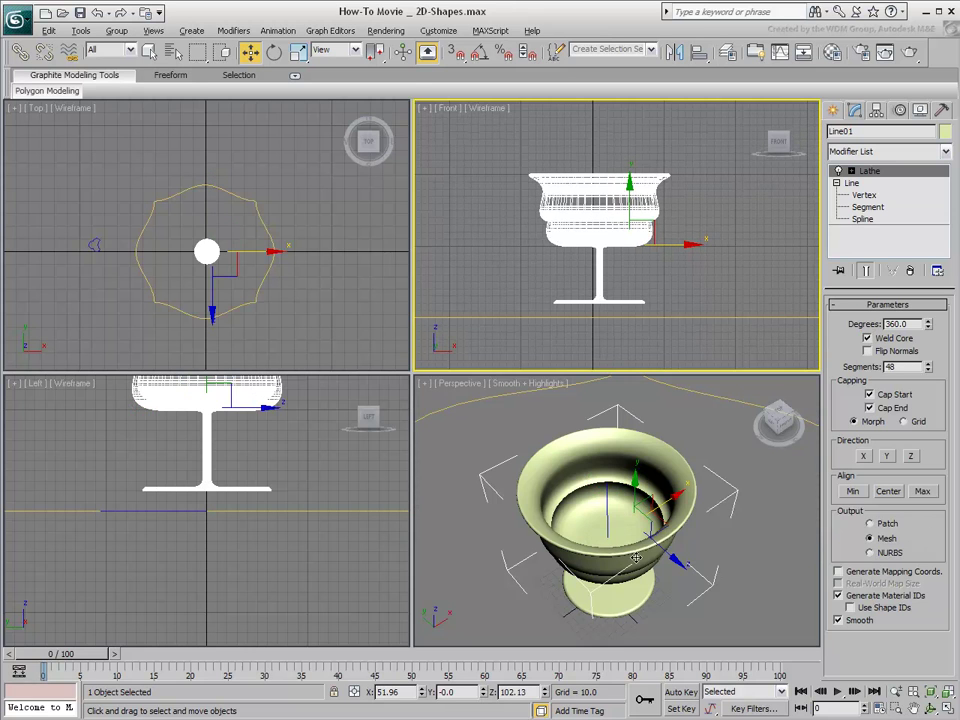
middle_click_drag(636, 557, 626, 390, "alt")
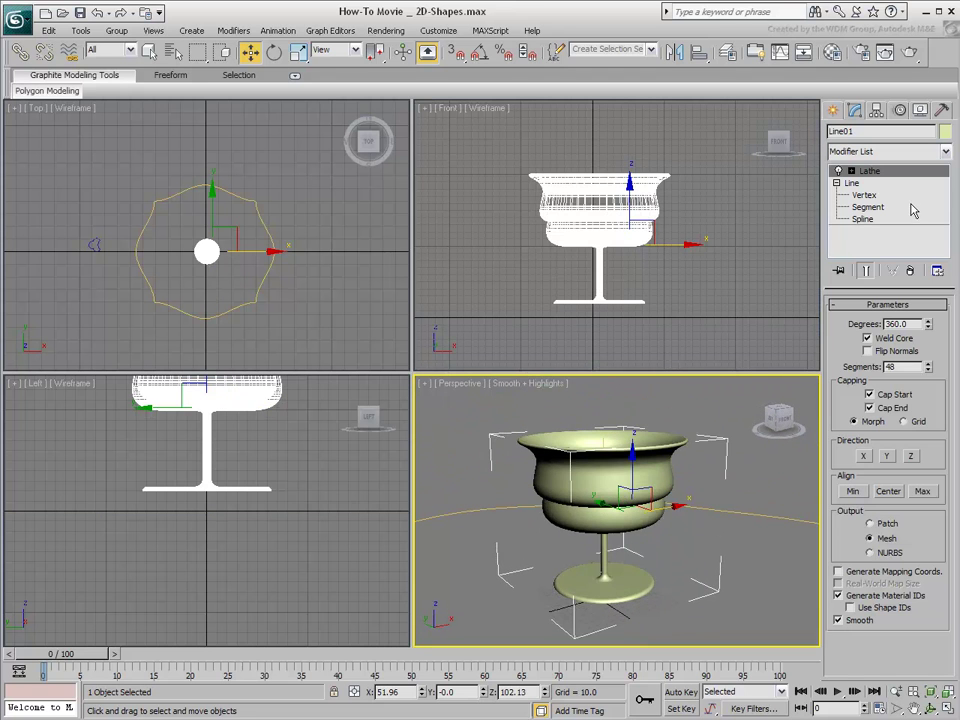
Refine the goblet profile at vertex level with five additional vertices along the outer vertical line of the stem
left_click(864, 195)
scroll(601, 279, "up", 5)
middle_click_drag(601, 279, 614, 237)
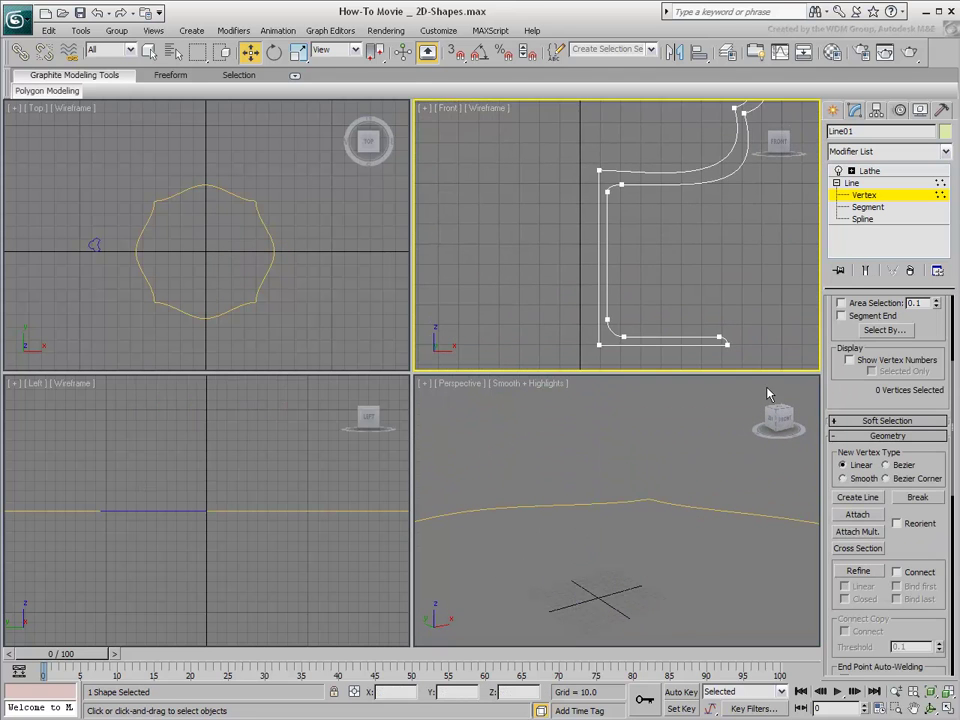
left_click(859, 571)
left_click(606, 223)
left_click(607, 236)
left_click(607, 255)
left_click(607, 276)
left_click(607, 293)
right_click(611, 274)
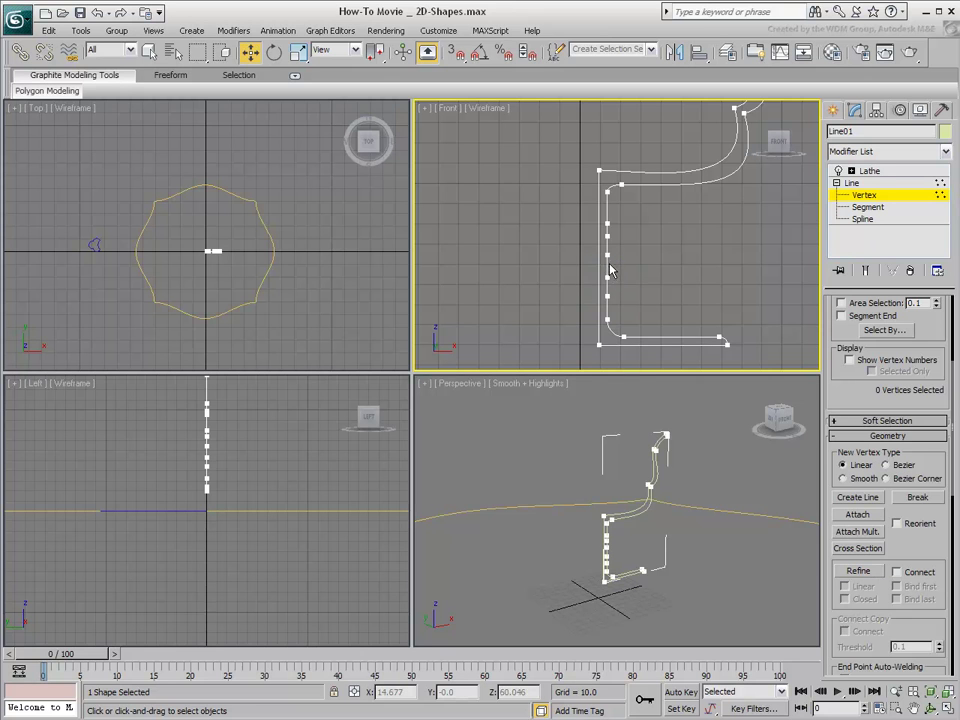
Move the second and fourth of the added stem vertices outward together to form two bulges
left_click(607, 276)
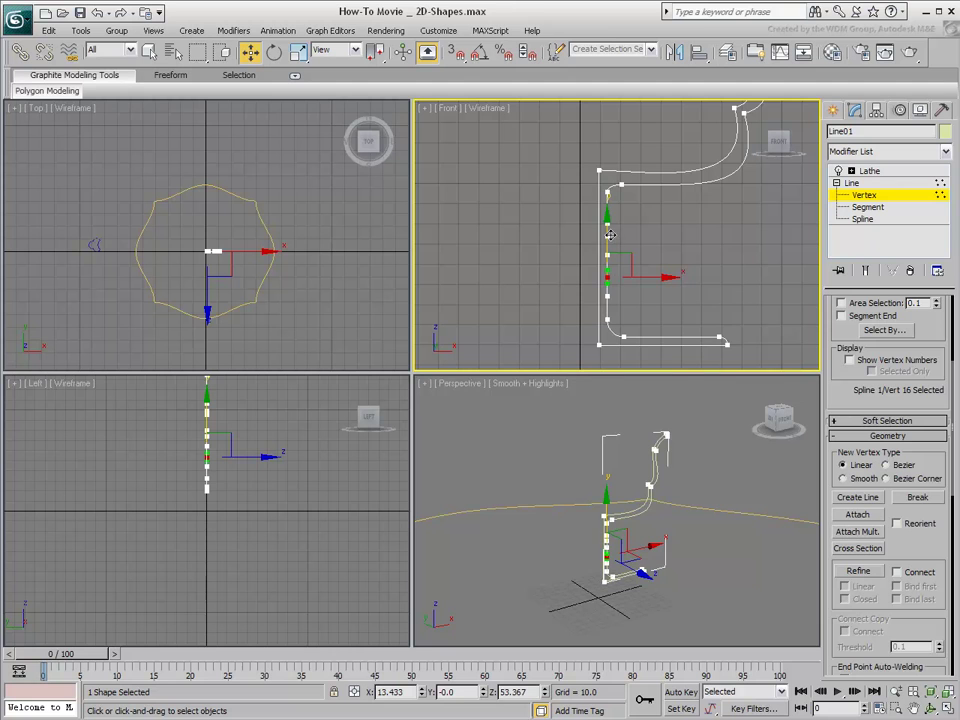
left_click(610, 234, "ctrl")
left_click_drag(611, 236, 653, 236)
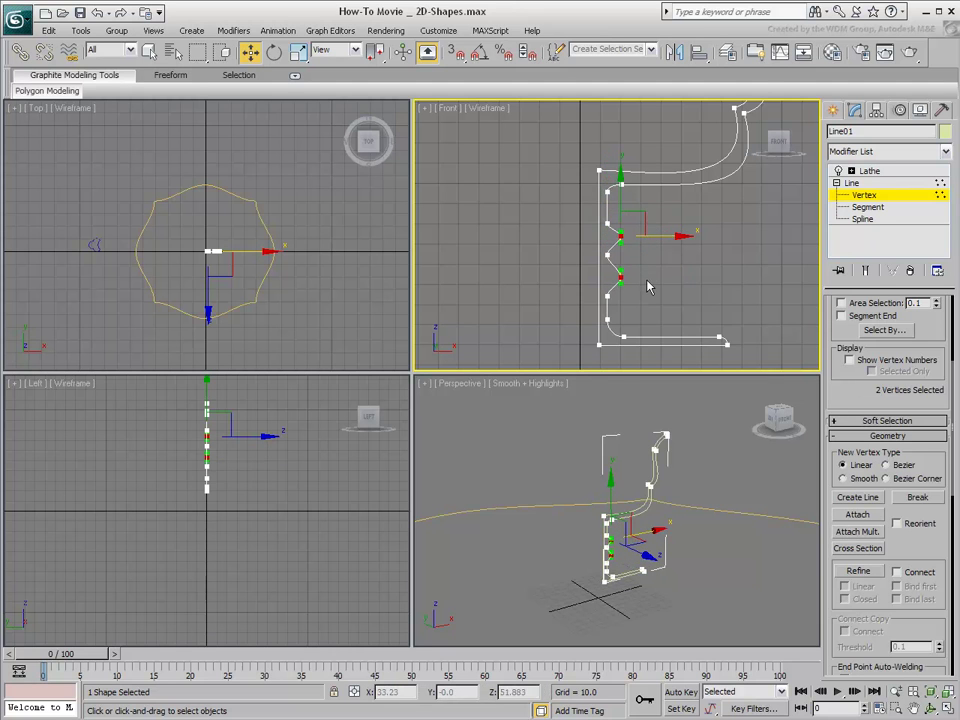
Scale the tangent handles of the two bulge vertices to 160 percent in Y, each about its own pivot
right_click(624, 254)
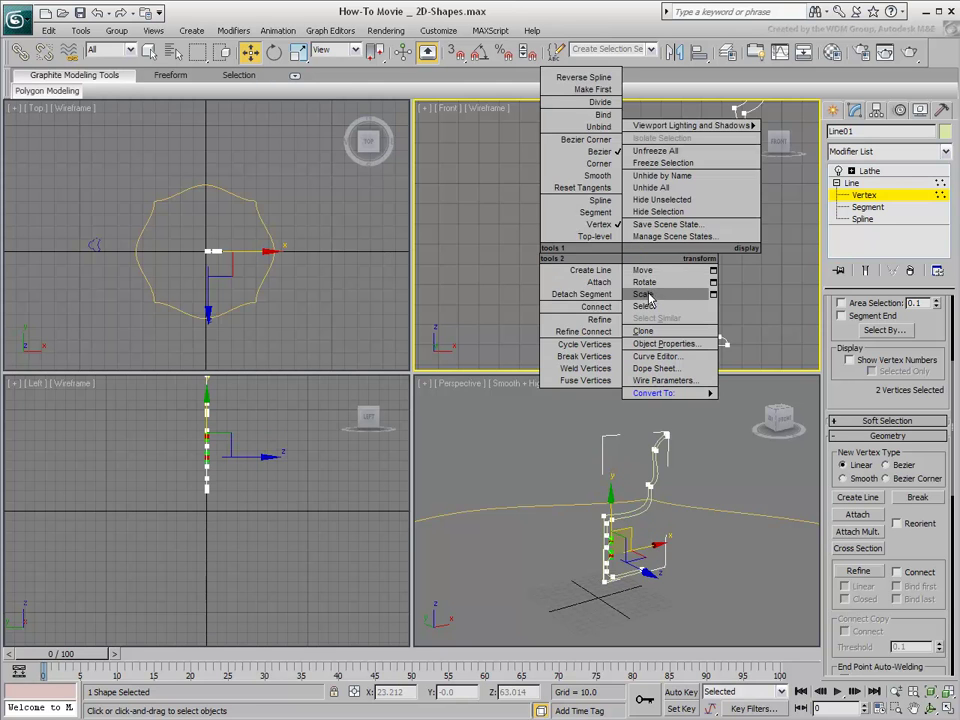
left_click(640, 287)
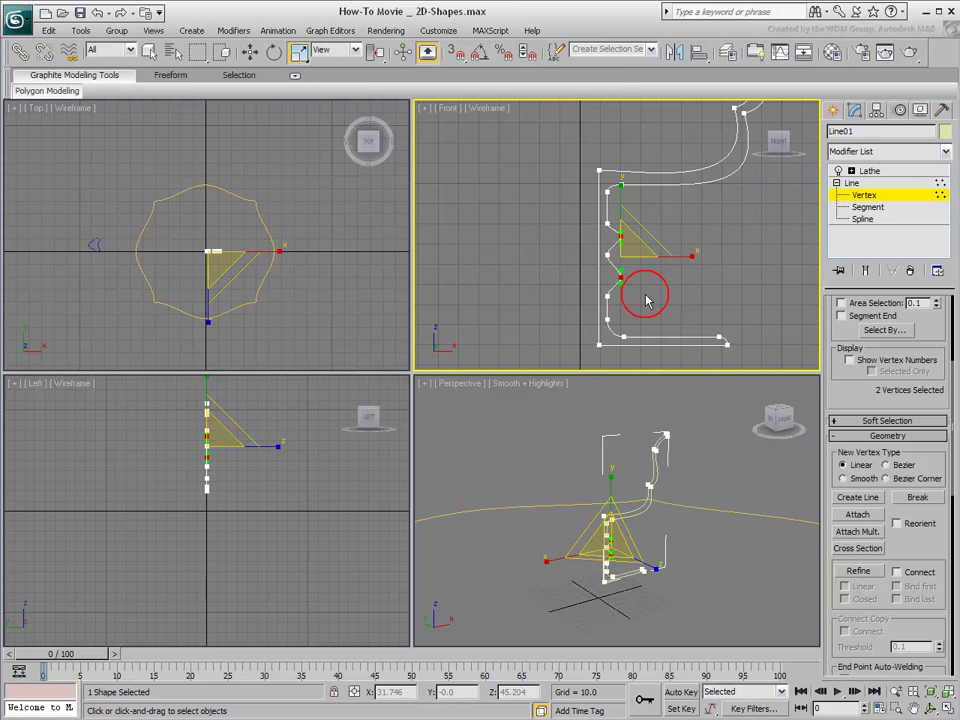
left_click(377, 57)
left_click_drag(379, 63, 386, 82)
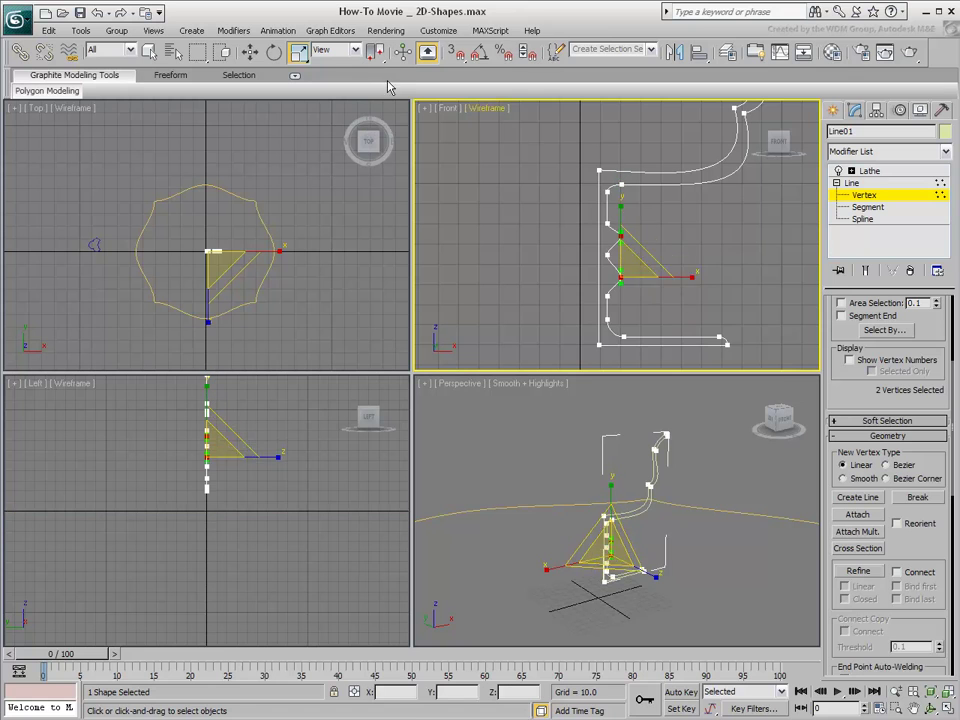
left_click_drag(622, 216, 620, 180)
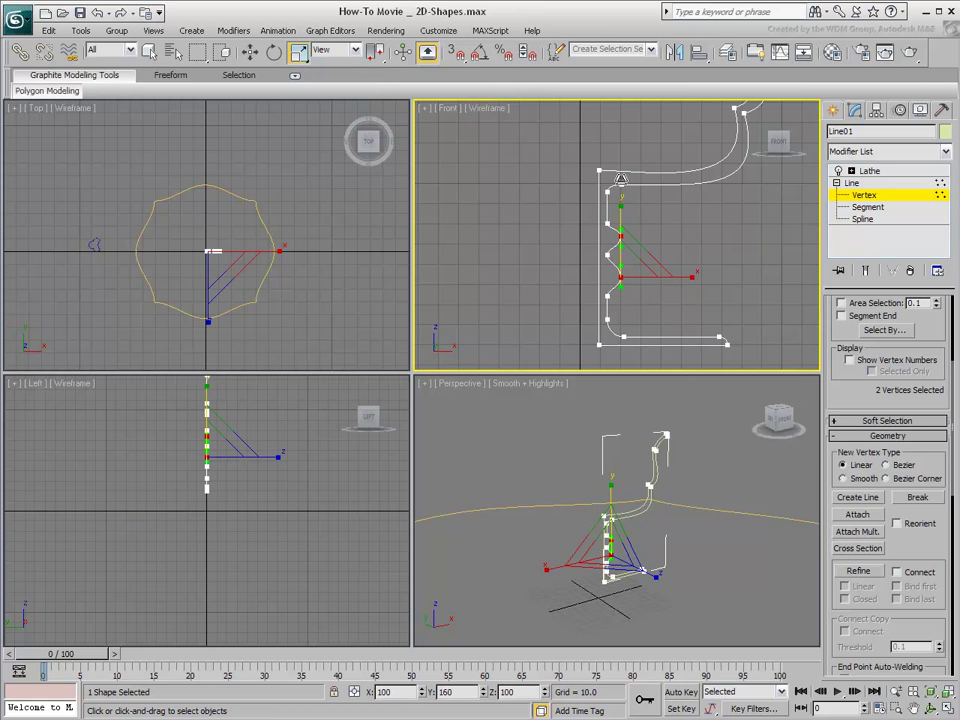
Show the lathed end result, reactivate the Move tool and exit vertex editing on the goblet profile
left_click(866, 270)
right_click(648, 268)
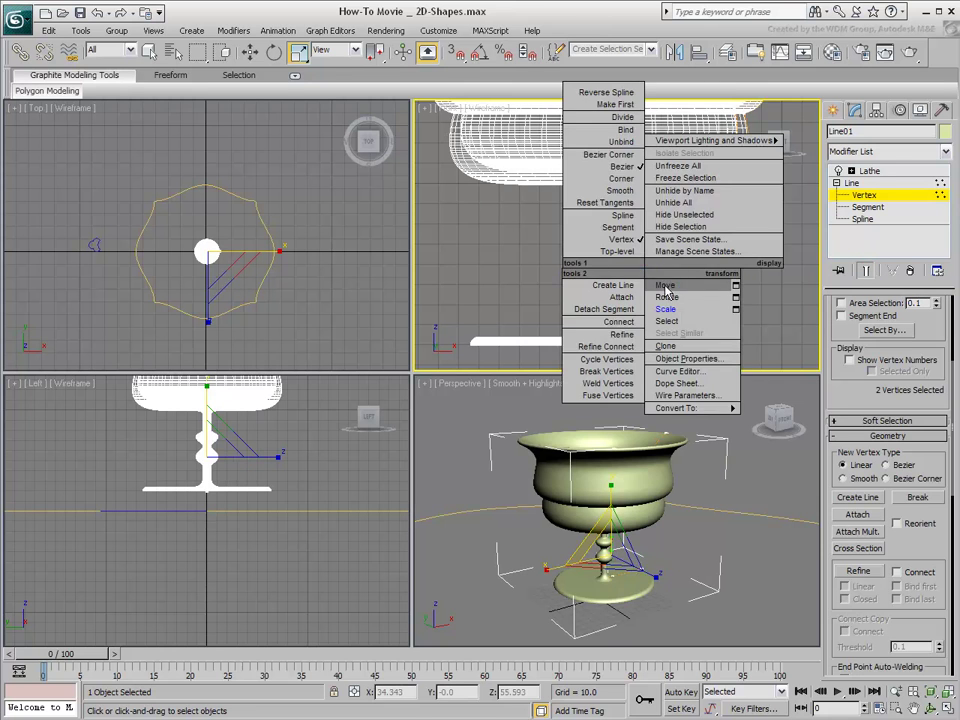
left_click(665, 286)
left_click_drag(652, 272, 661, 271)
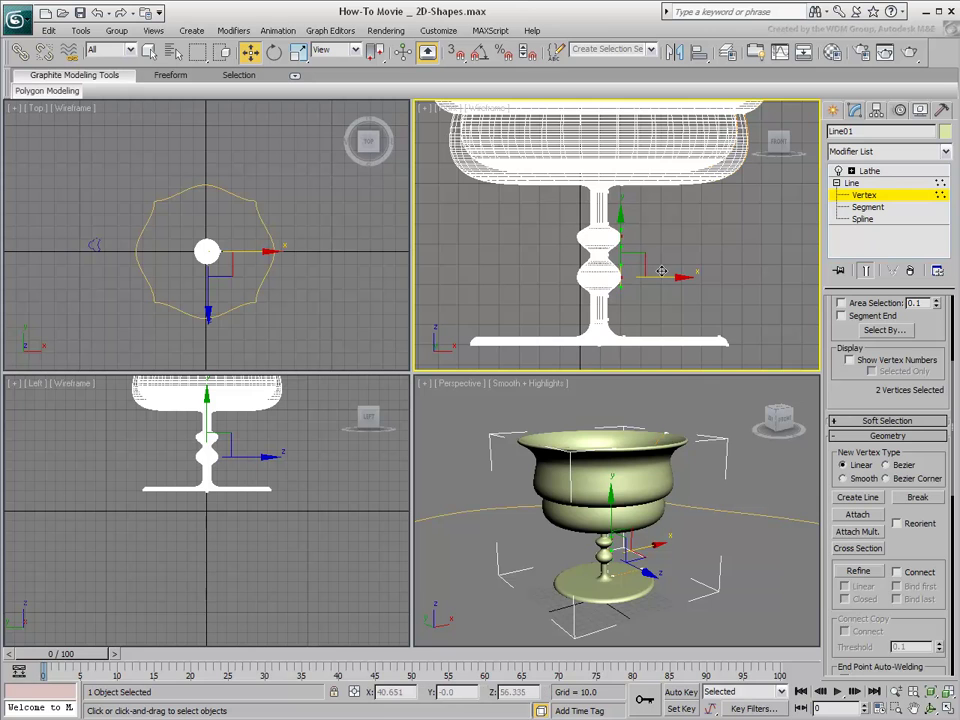
left_click(866, 197)
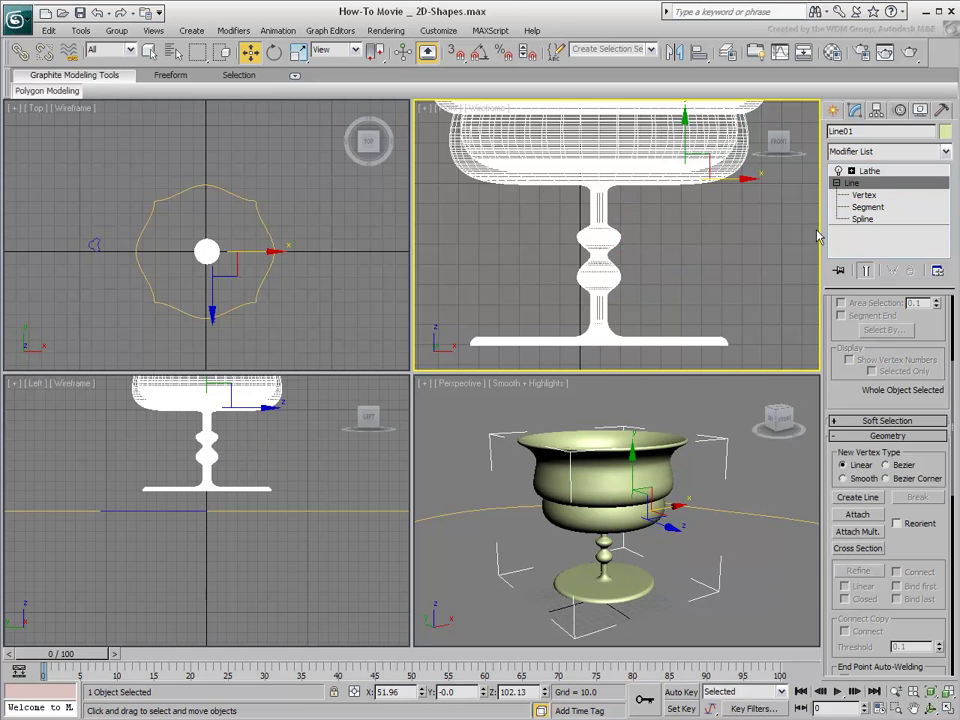
Apply an Extrude modifier with an amount of 18.0 to the wavy tabletop outline
scroll(641, 277, "down", 6)
middle_click_drag(636, 279, 638, 304)
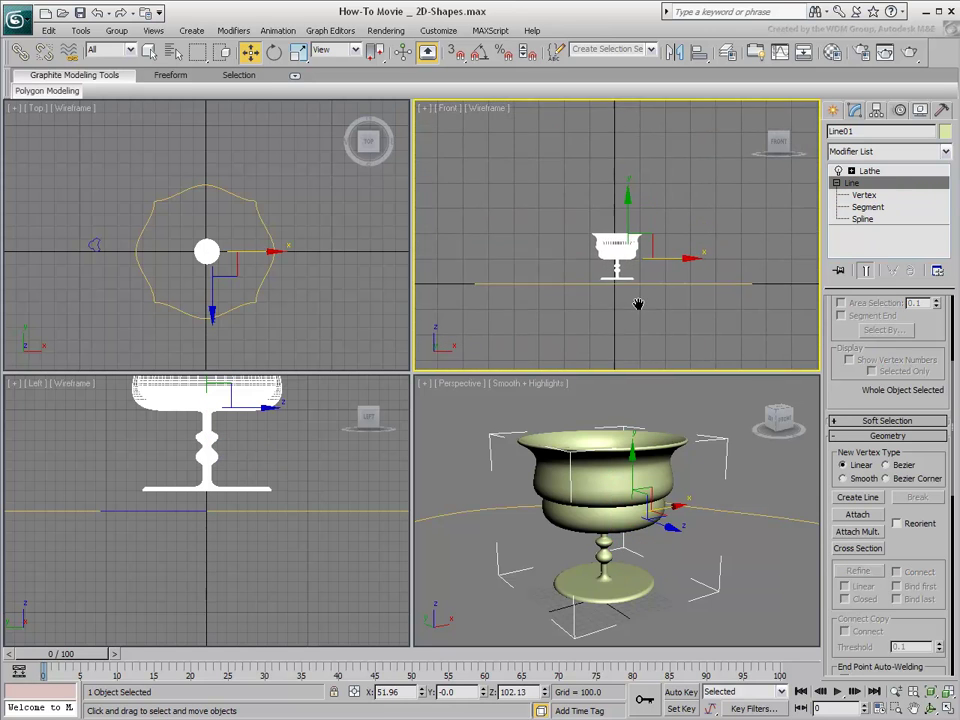
scroll(629, 491, "down", 6)
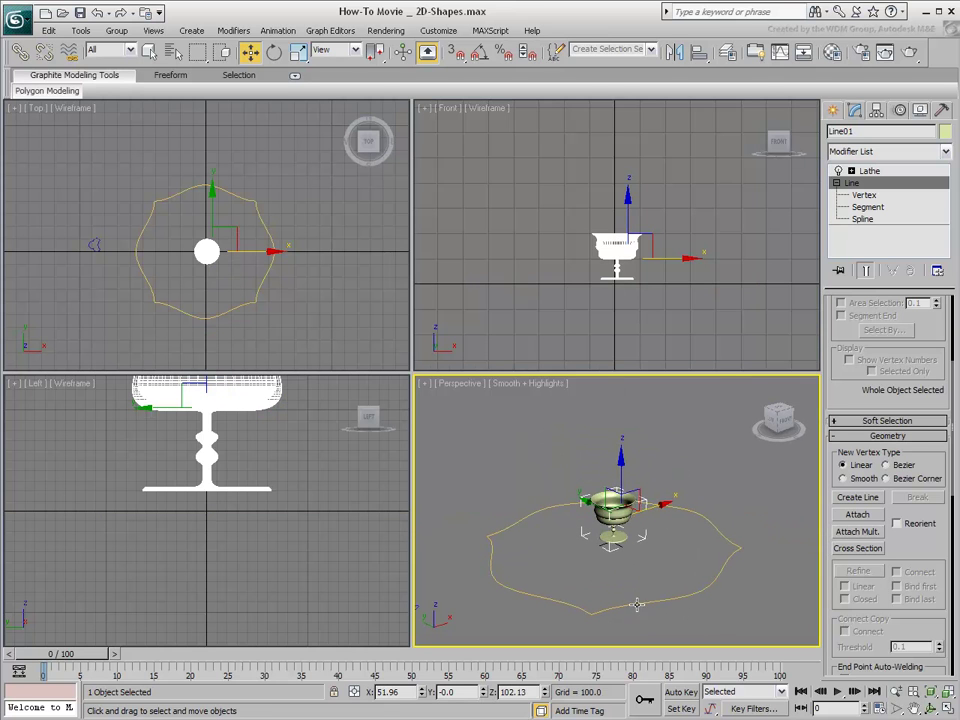
scroll(626, 284, "up", 3)
middle_click_drag(616, 328, 618, 270)
scroll(618, 270, "down", 1)
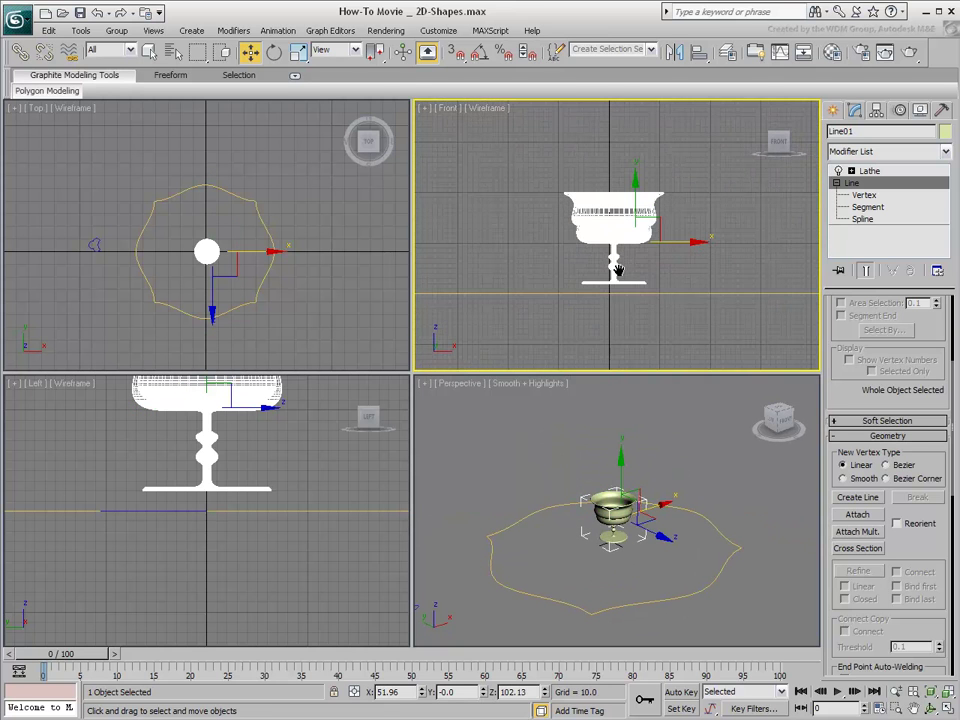
left_click(698, 483)
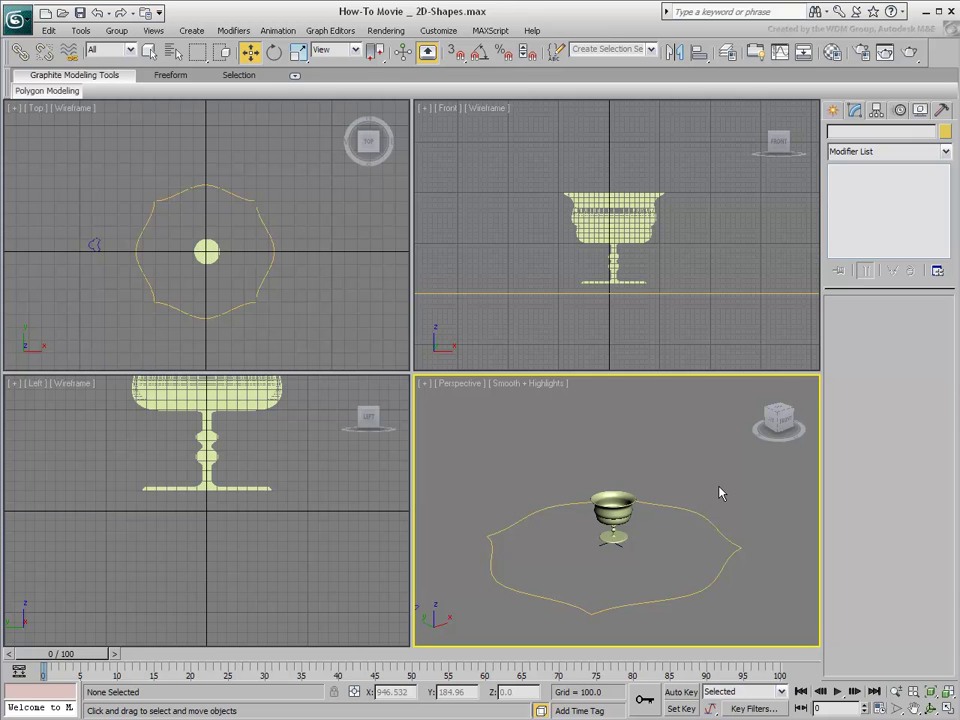
left_click(696, 510)
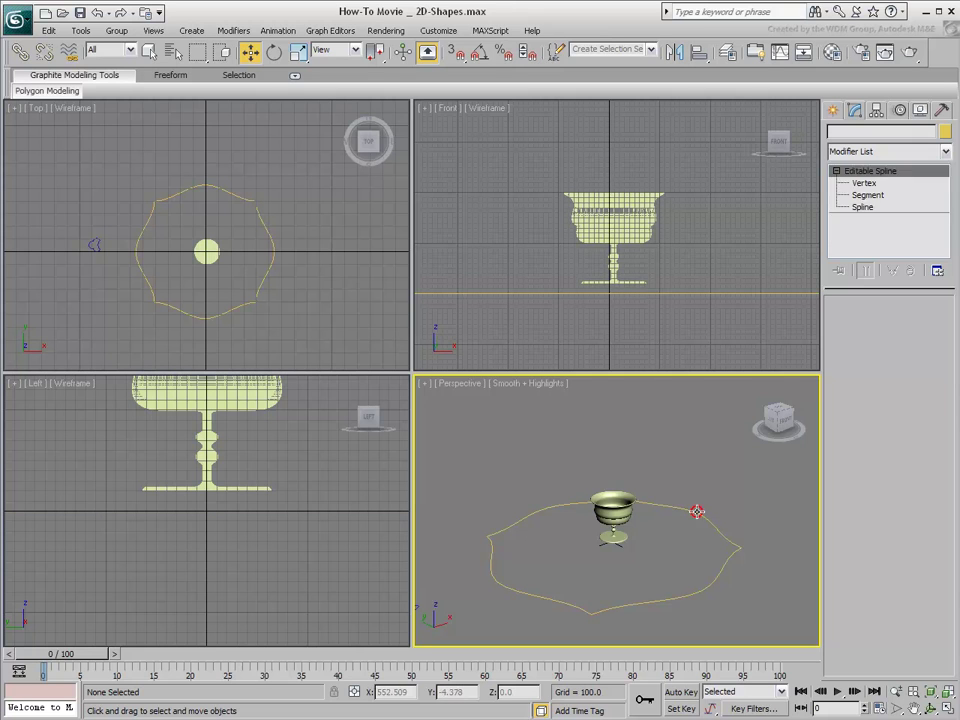
left_click(900, 155)
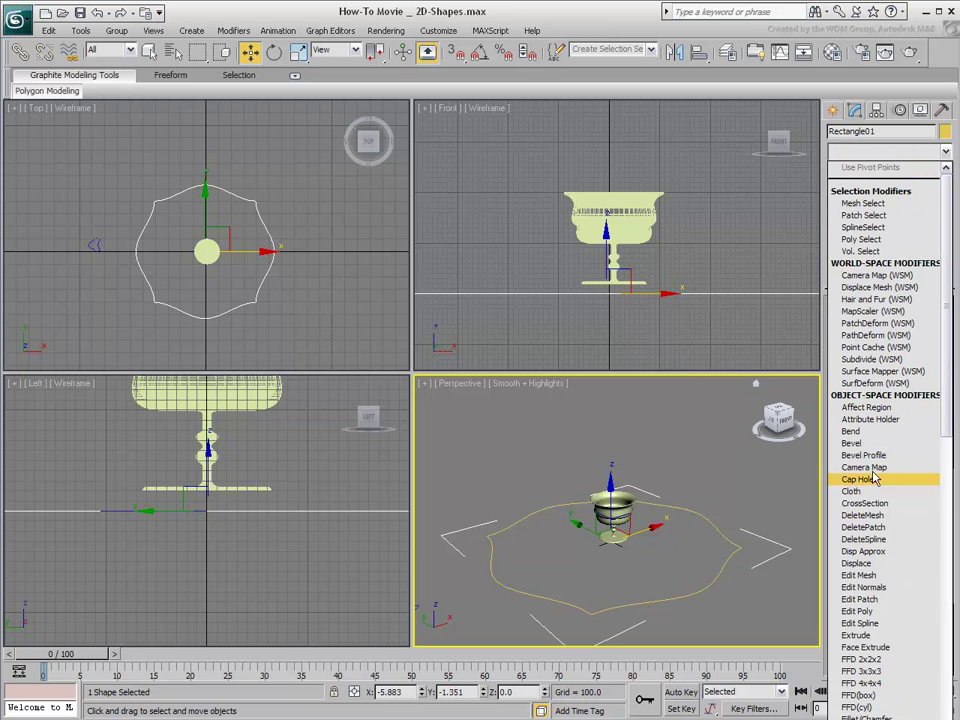
left_click(856, 635)
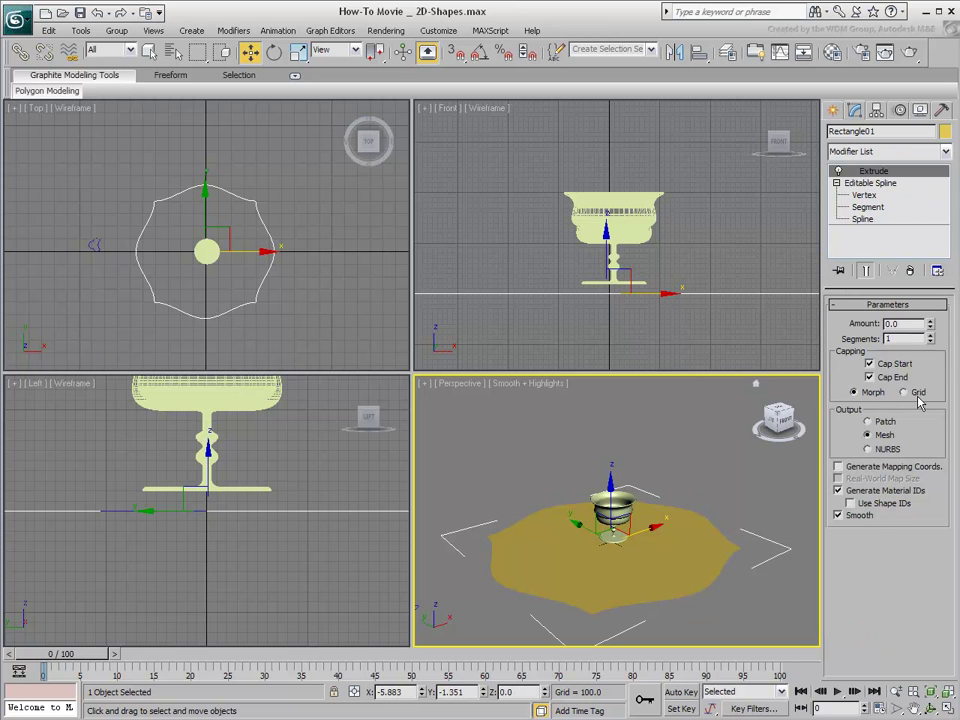
left_click_drag(933, 323, 924, 293)
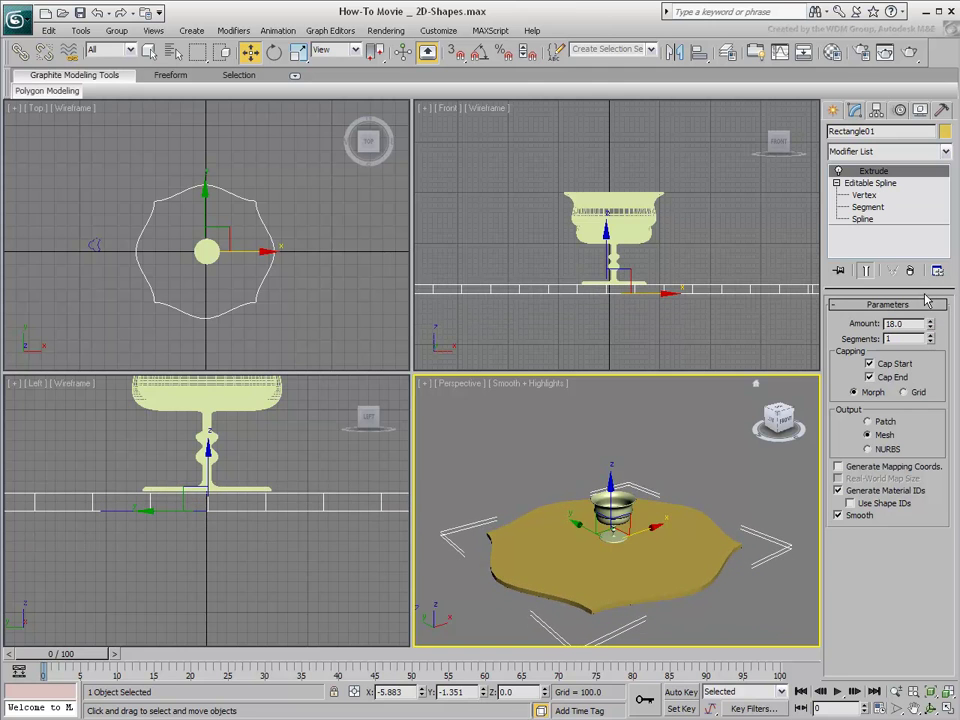
Turn on edged faces in the Perspective view and inspect the corner edge of the extruded tabletop
middle_click_drag(639, 561, 615, 464, "alt")
scroll(679, 553, "up", 6)
scroll(639, 485, "up", 2)
middle_click_drag(668, 489, 616, 521)
key("F4")
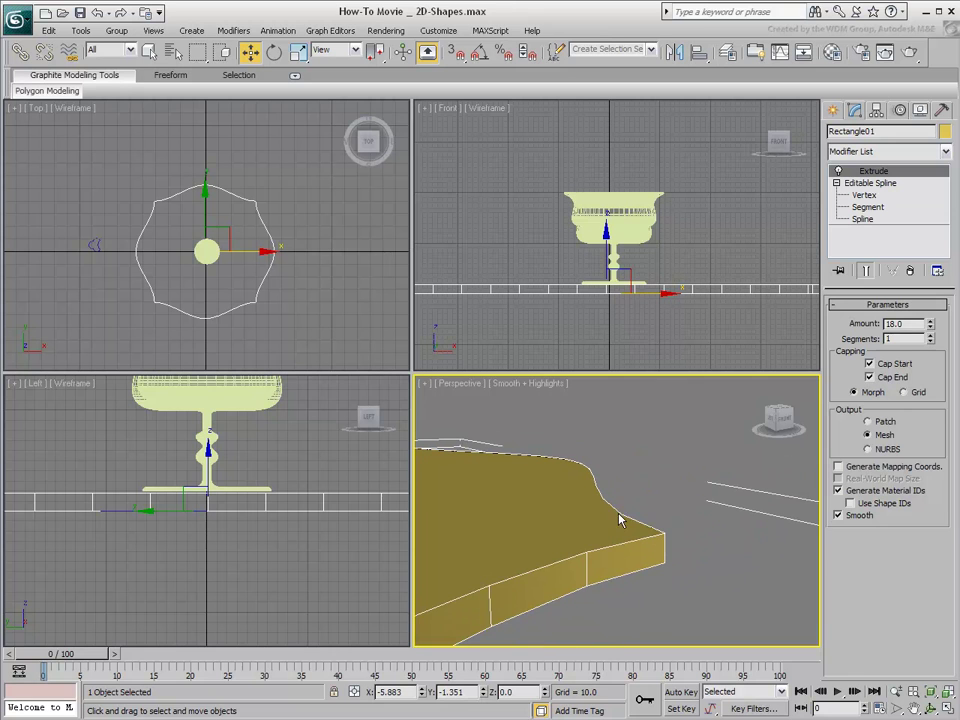
Replace the tabletop's Extrude with a Bevel using Level 1 height 11.5, Level 2 height 7.0 and Level 2 outline -6.6
left_click(909, 271)
left_click(859, 151)
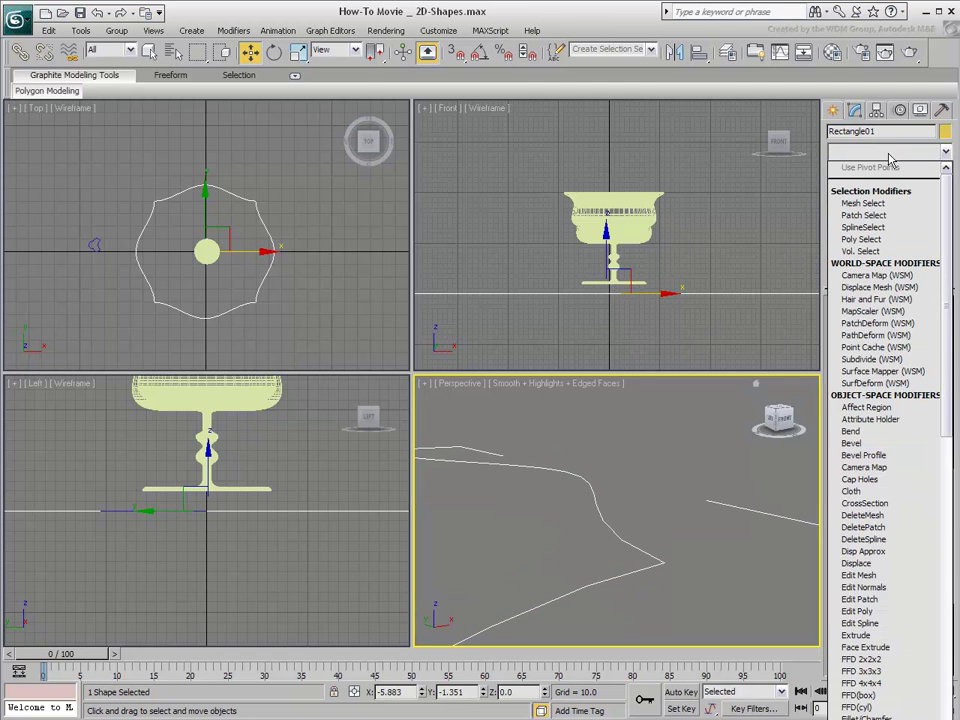
left_click(855, 443)
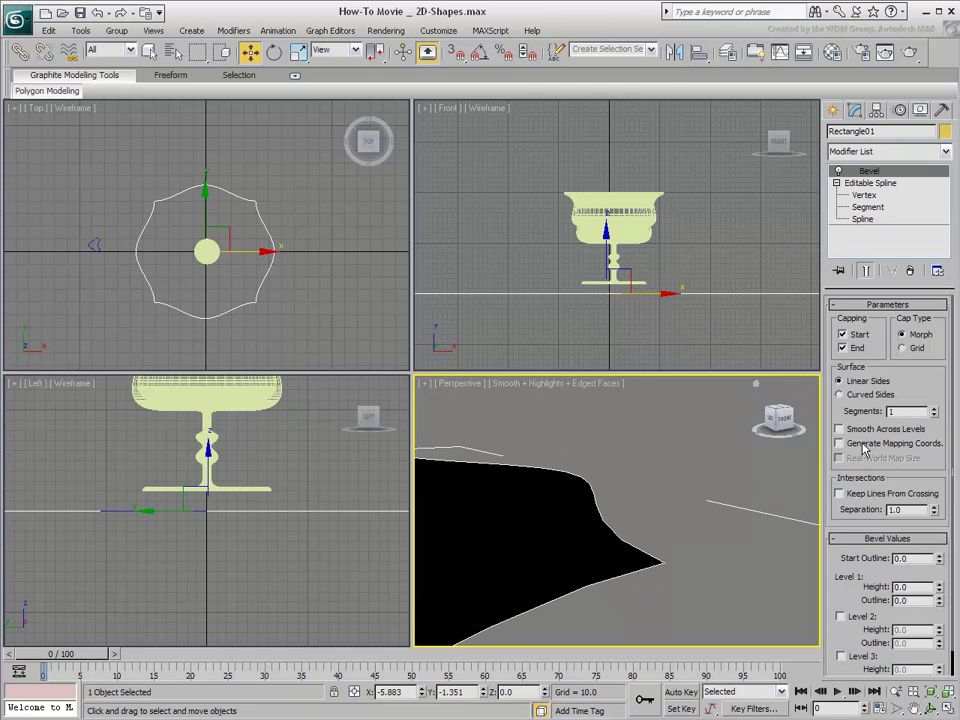
left_click_drag(940, 596, 938, 566)
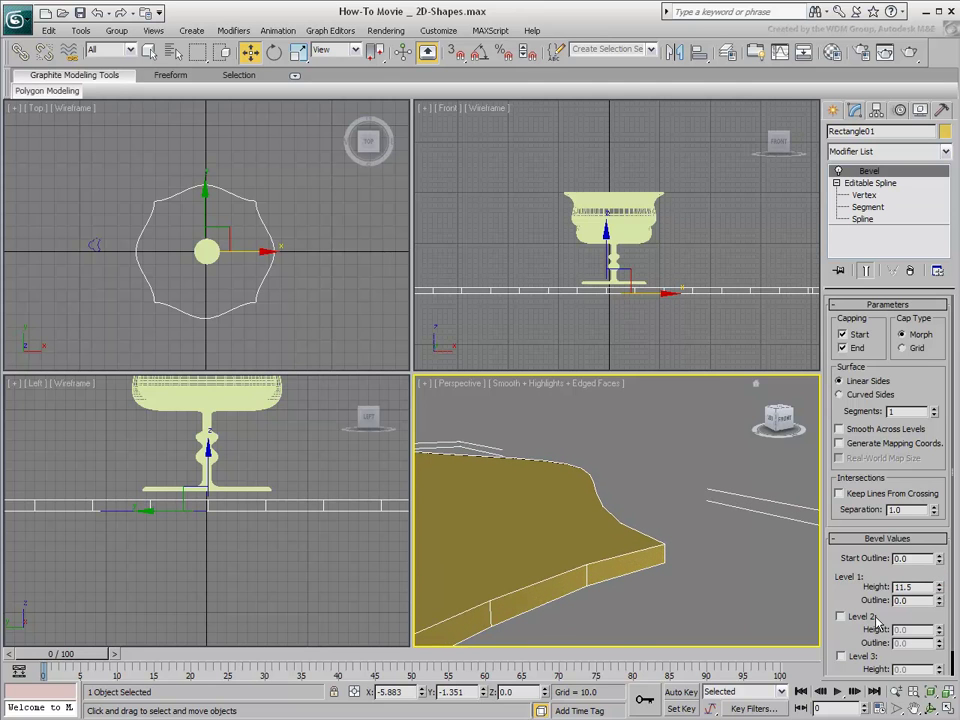
left_click_drag(940, 636, 934, 664)
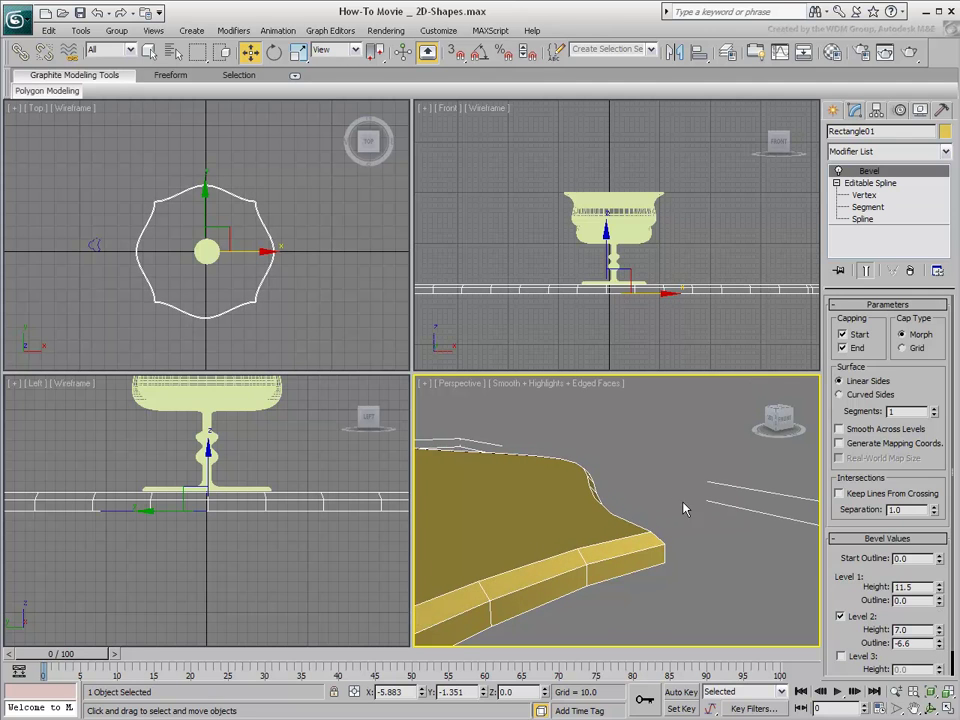
Remove the Bevel modifier from the wavy tabletop outline
scroll(683, 508, "down", 6)
middle_click_drag(680, 515, 693, 524)
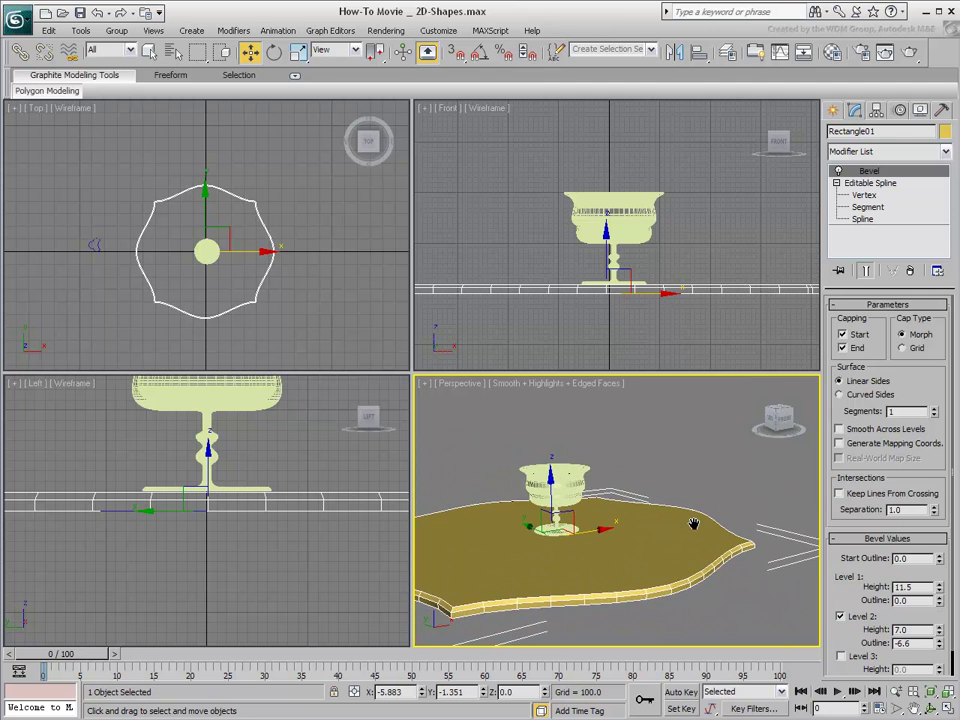
left_click(909, 271)
Draw a two-step stair-shaped edge profile line, about 19 units high, just beyond the tabletop's right end in the Front view
middle_click_drag(763, 291, 581, 291)
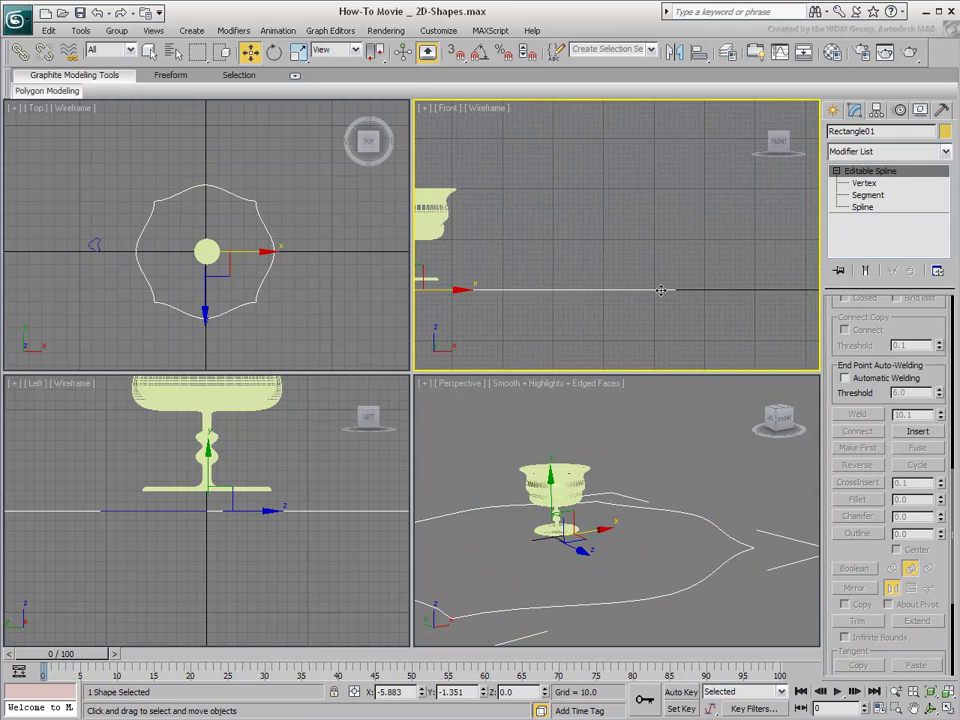
scroll(653, 291, "up", 3)
middle_click_drag(735, 354, 628, 279)
scroll(628, 279, "up", 3)
left_click(838, 110)
left_click(855, 134)
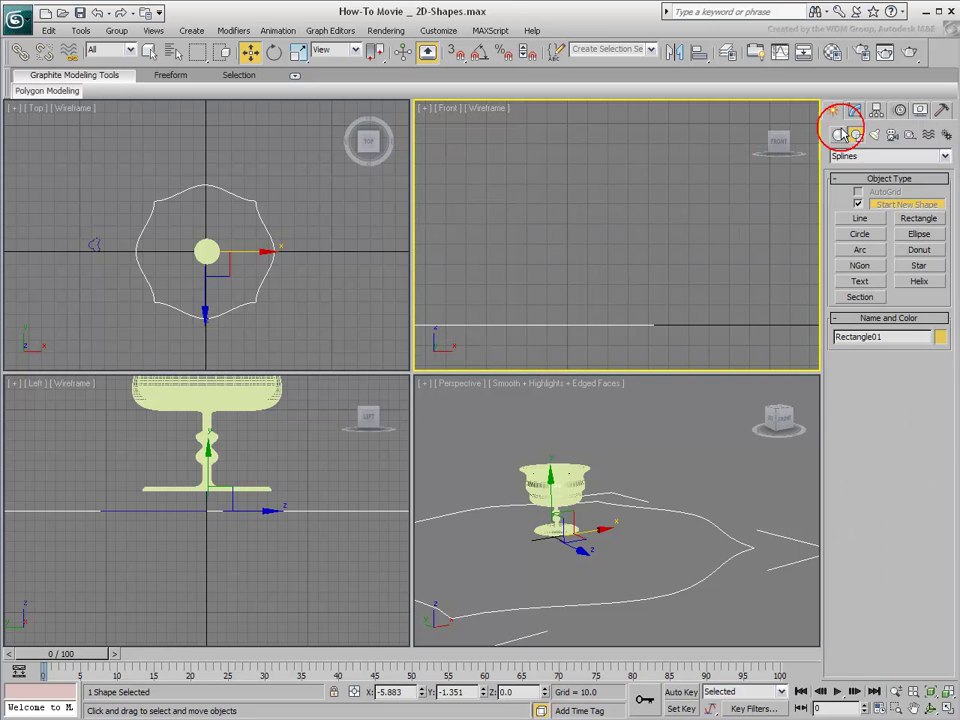
left_click(860, 218)
left_click(768, 324)
left_click(768, 306)
left_click(748, 306)
left_click(748, 288)
left_click(727, 288)
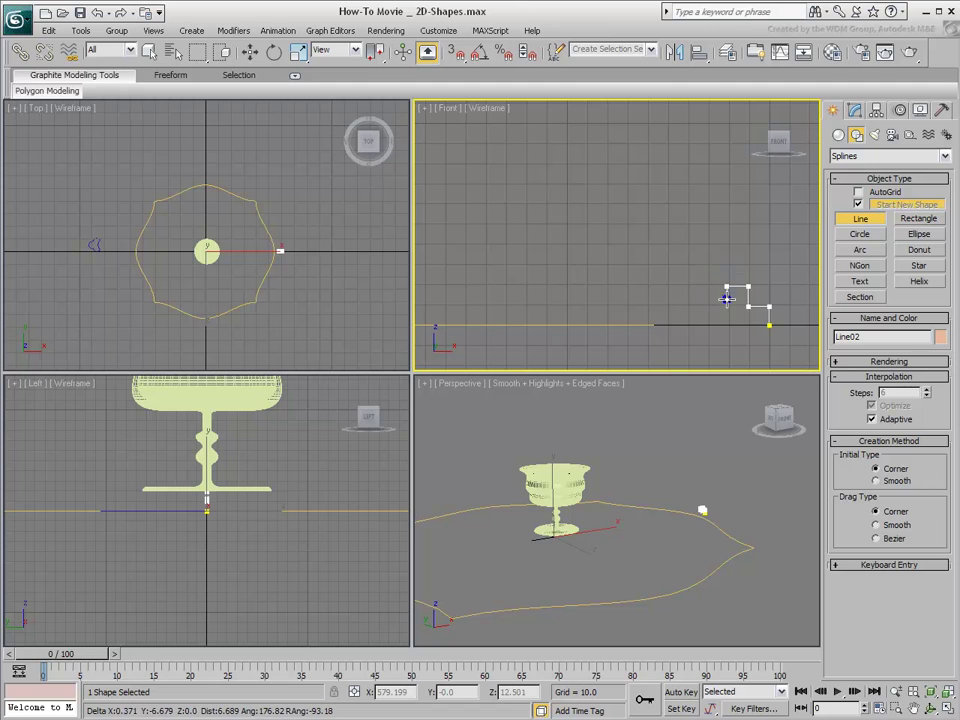
right_click(727, 298)
Fillet the two outer corner vertices of the stepped profile into quarter rounds and exit vertex editing
left_click(855, 110)
left_click(837, 171)
left_click(863, 184)
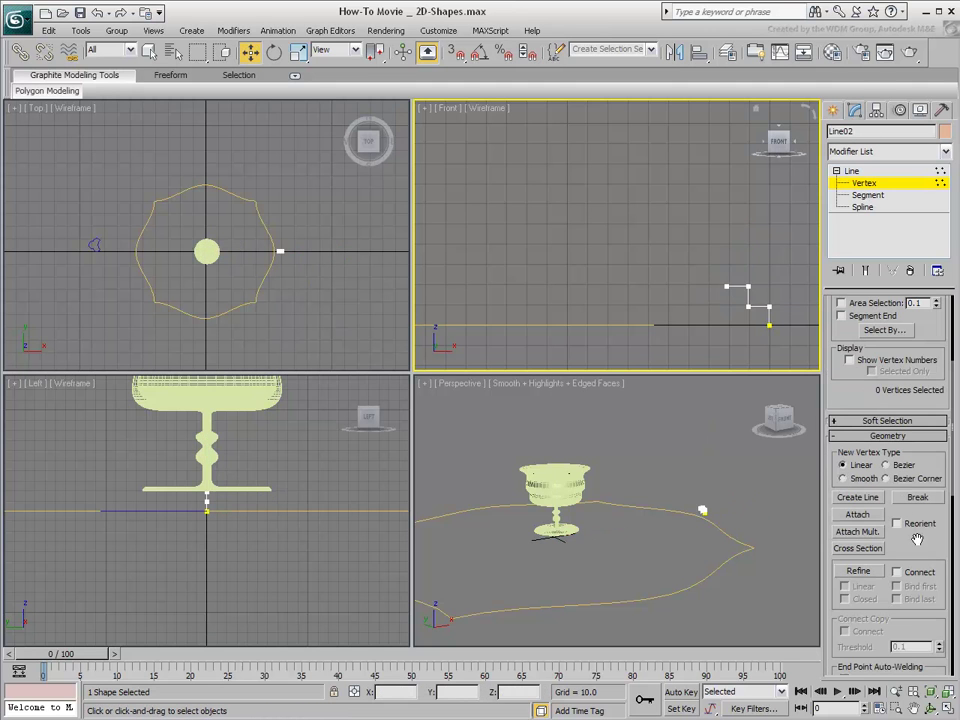
scroll(917, 540, "down", 5)
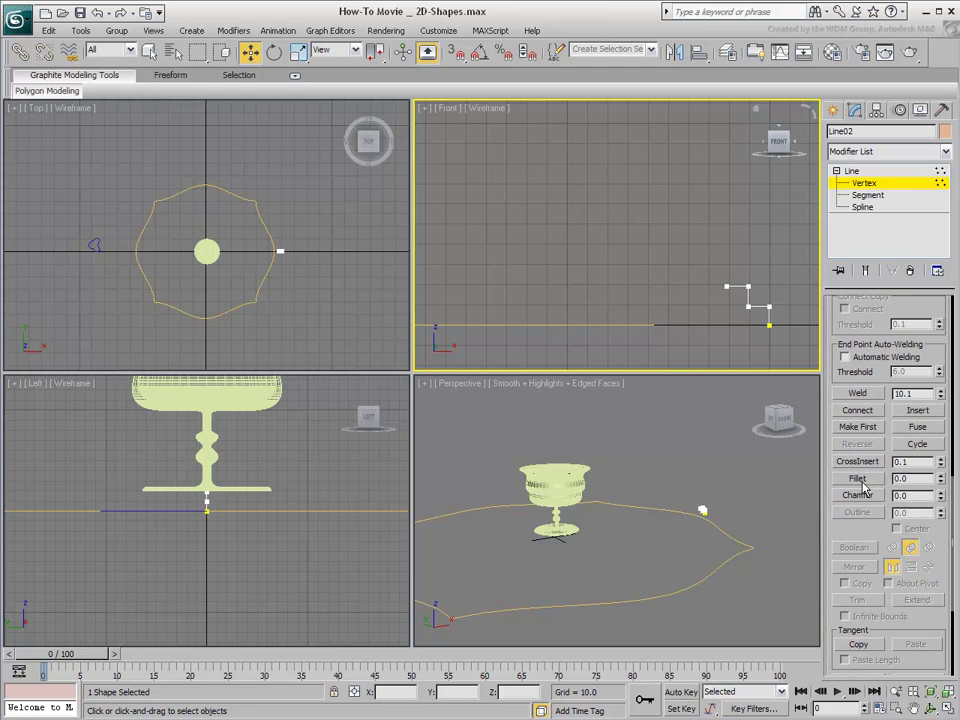
left_click(858, 479)
left_click_drag(781, 267, 747, 294)
mouse_move(779, 297)
left_mouse_down("ctrl")
mouse_move(764, 314)
mouse_move(771, 288)
left_mouse_up("ctrl")
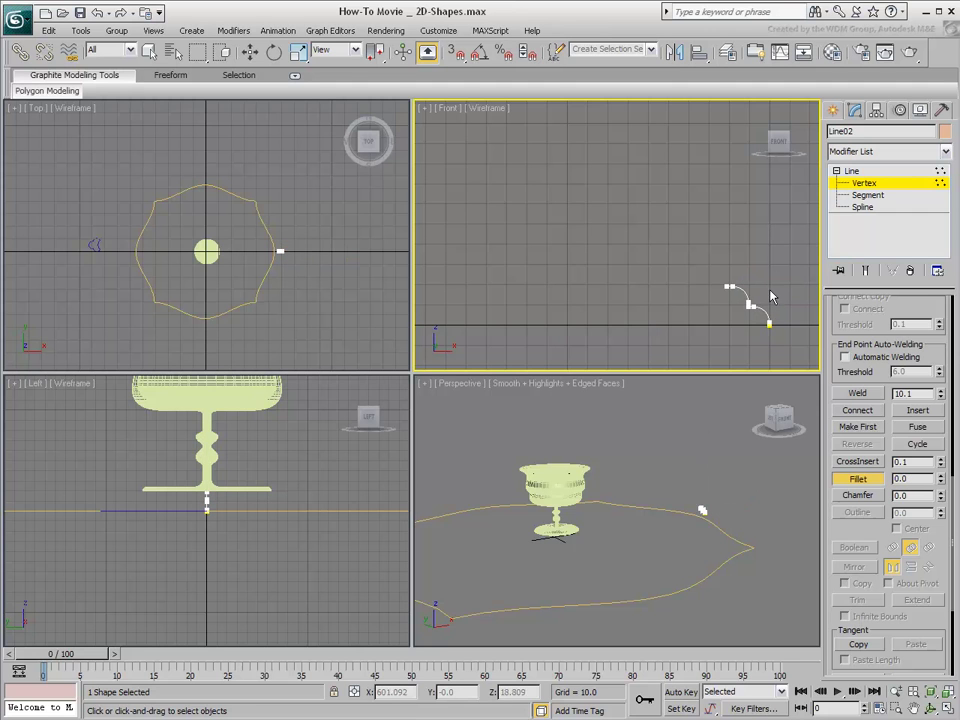
left_click(864, 184)
Apply a Bevel Profile modifier to the wavy tabletop outline, using the filleted stepped line as its profile
scroll(668, 258, "down", 5)
scroll(668, 258, "down", 3)
middle_click_drag(594, 266, 672, 301)
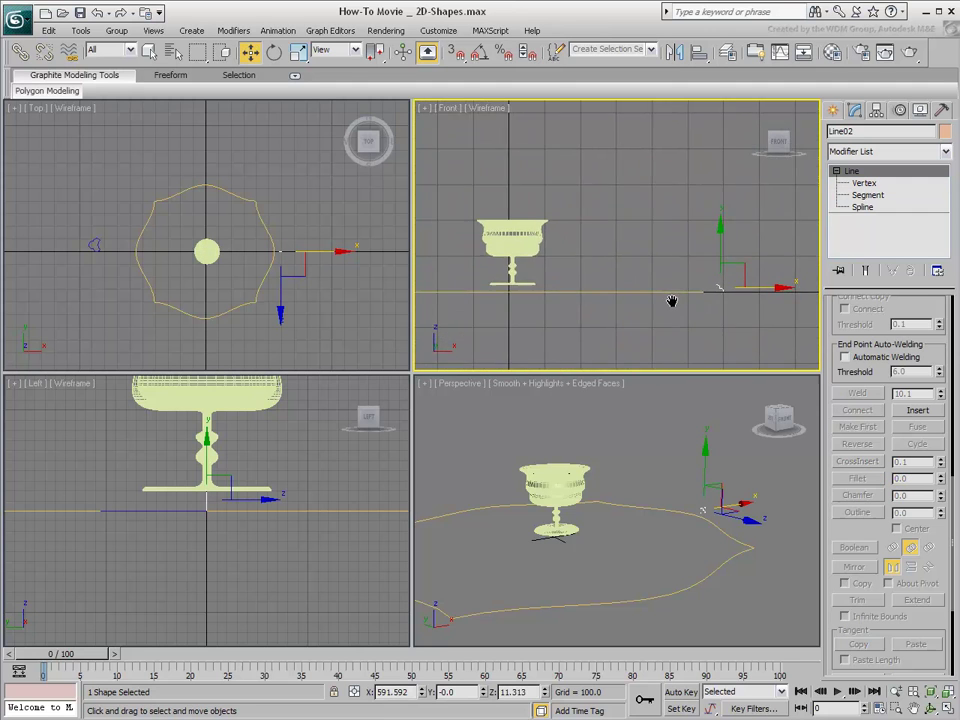
left_click(716, 524)
scroll(744, 561, "up", 6)
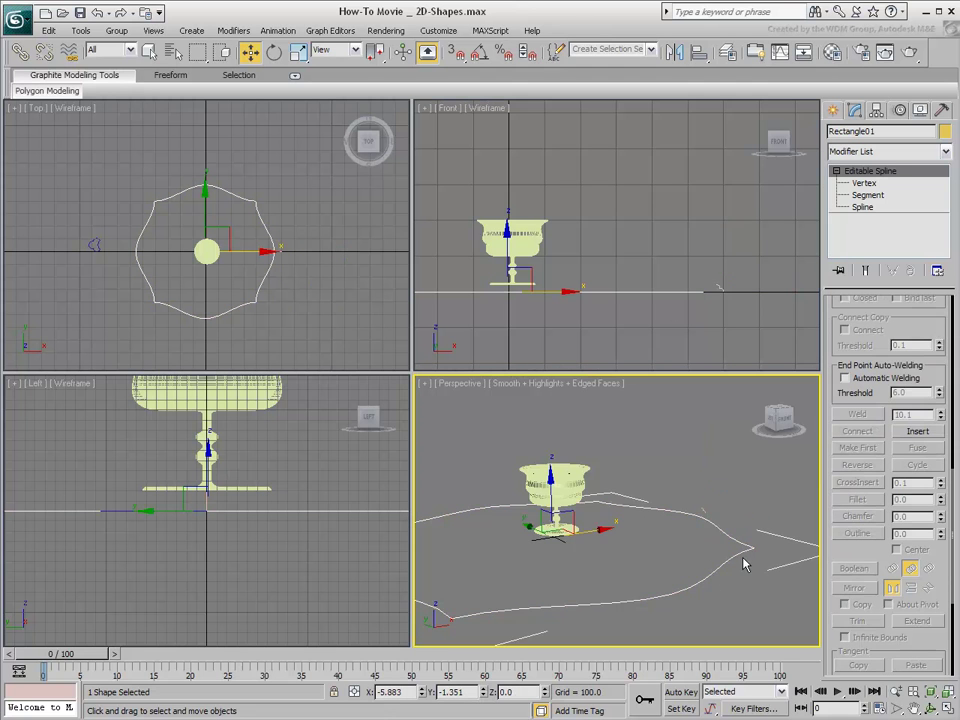
middle_click_drag(728, 568, 548, 531)
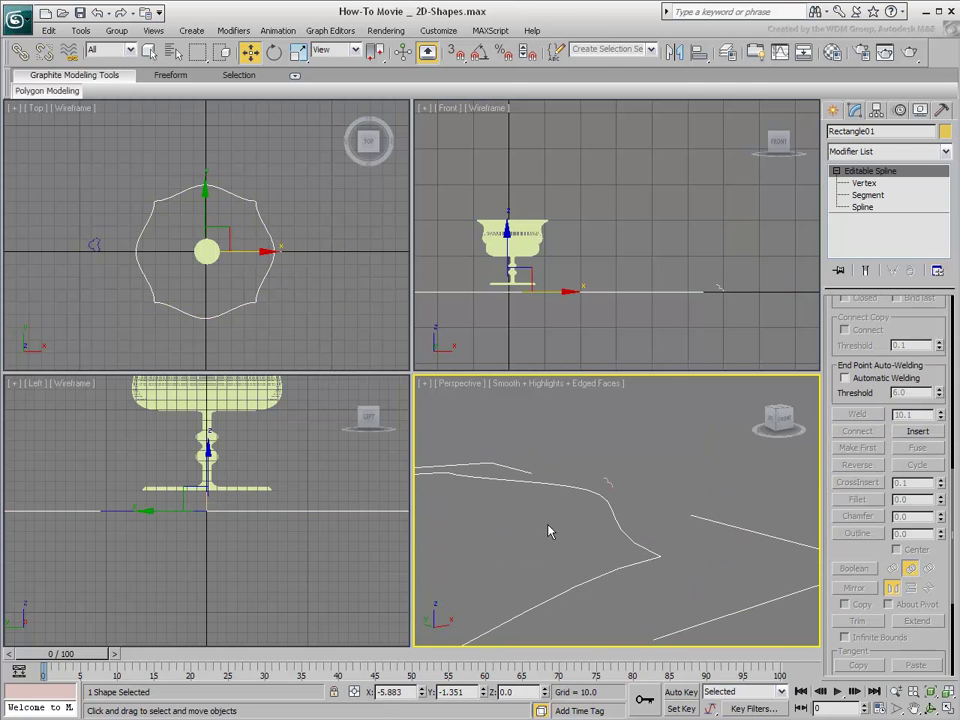
left_click(903, 152)
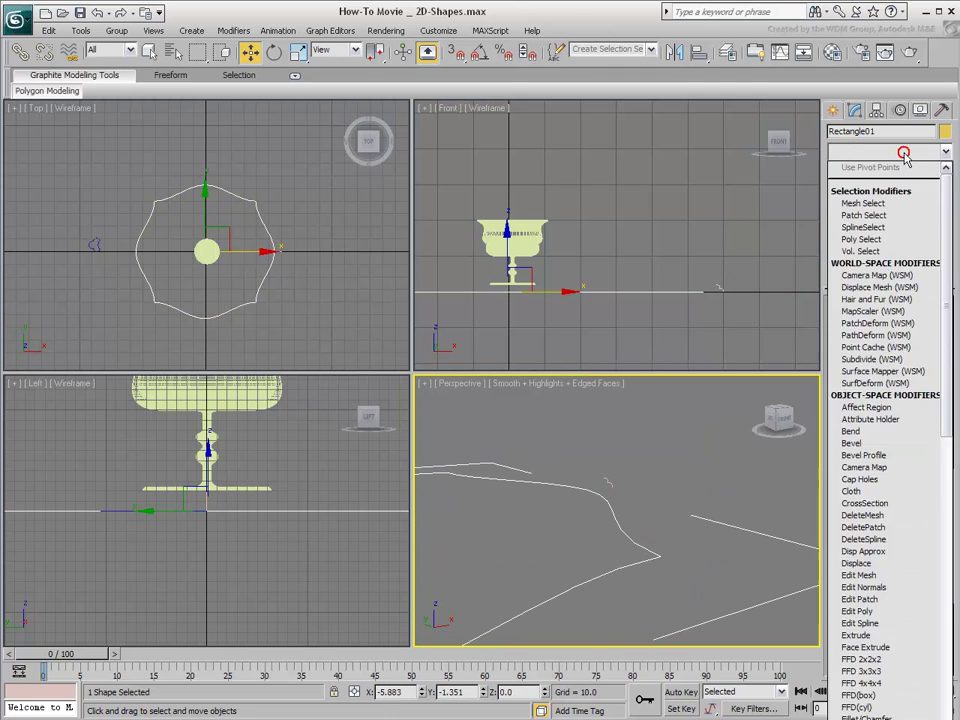
left_click(866, 455)
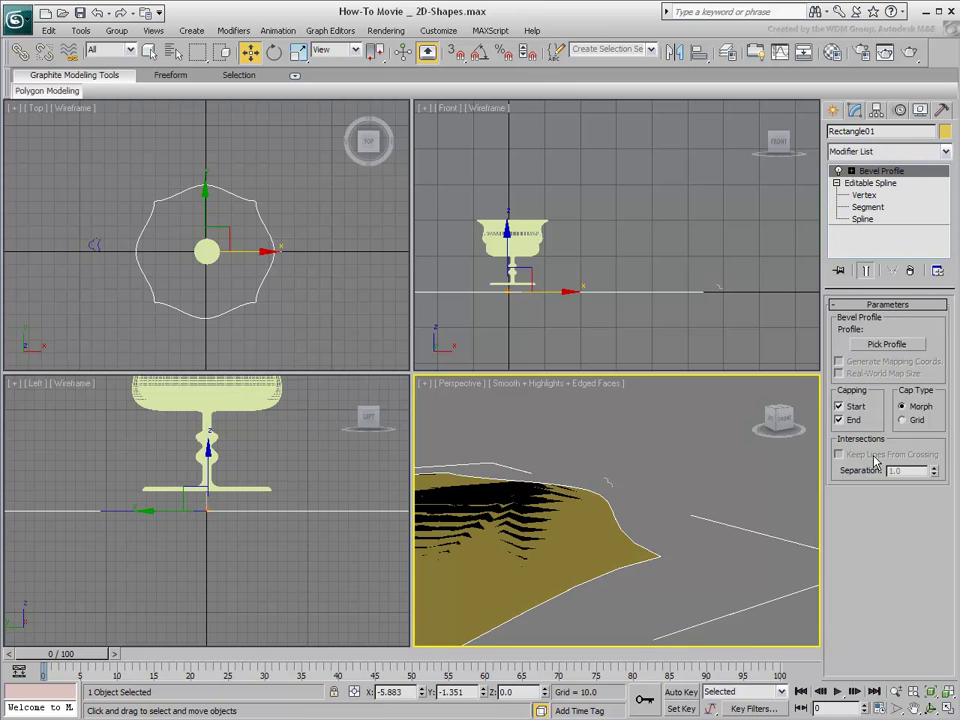
left_click(886, 343)
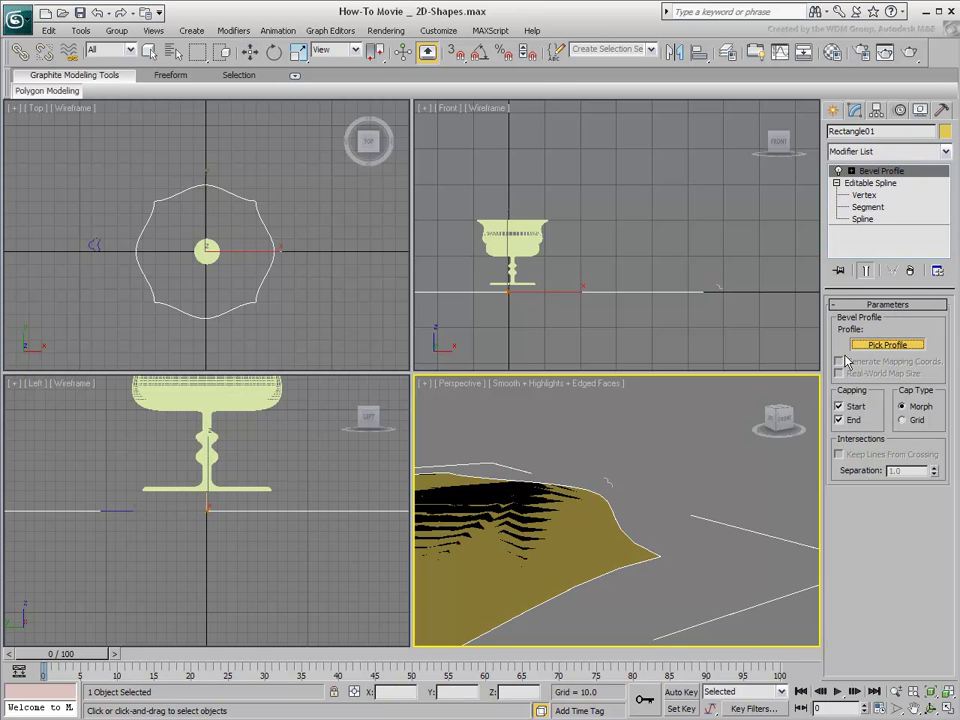
left_click(607, 484)
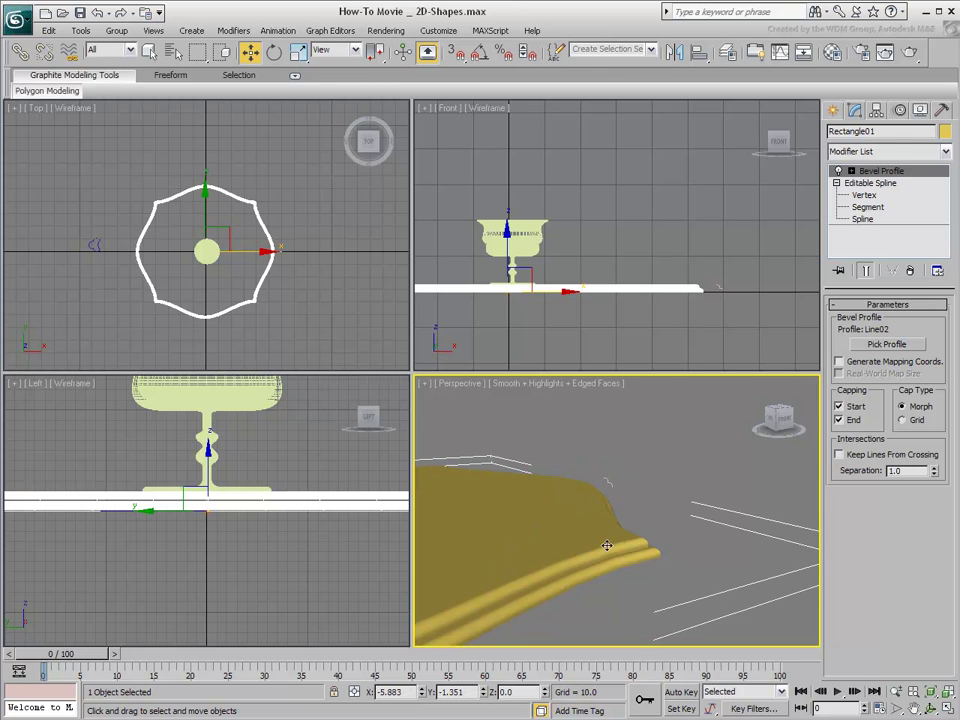
Turn off edged faces in the Perspective view and view the whole tabletop with the goblet
middle_click_drag(571, 539, 656, 536)
scroll(660, 537, "down", 4)
middle_click_drag(554, 531, 626, 574)
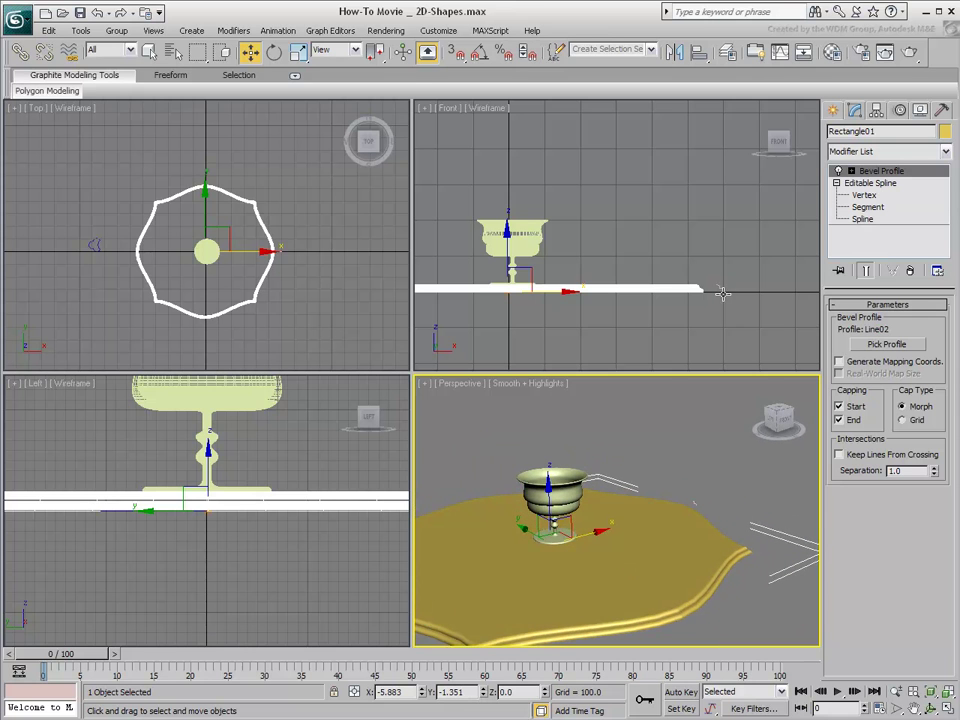
Try moving the middle corner vertices of the edge profile line in the Front view to reshape the tabletop's edge
scroll(722, 292, "up", 6)
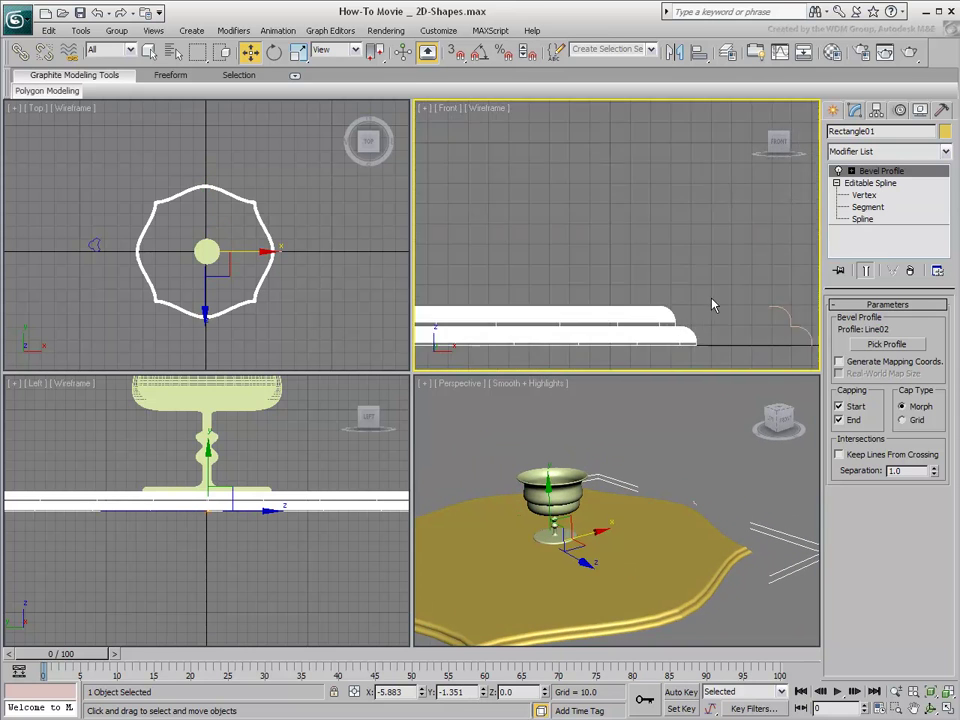
middle_click_drag(713, 305, 540, 260)
middle_click_drag(575, 310, 648, 303)
left_click(660, 287)
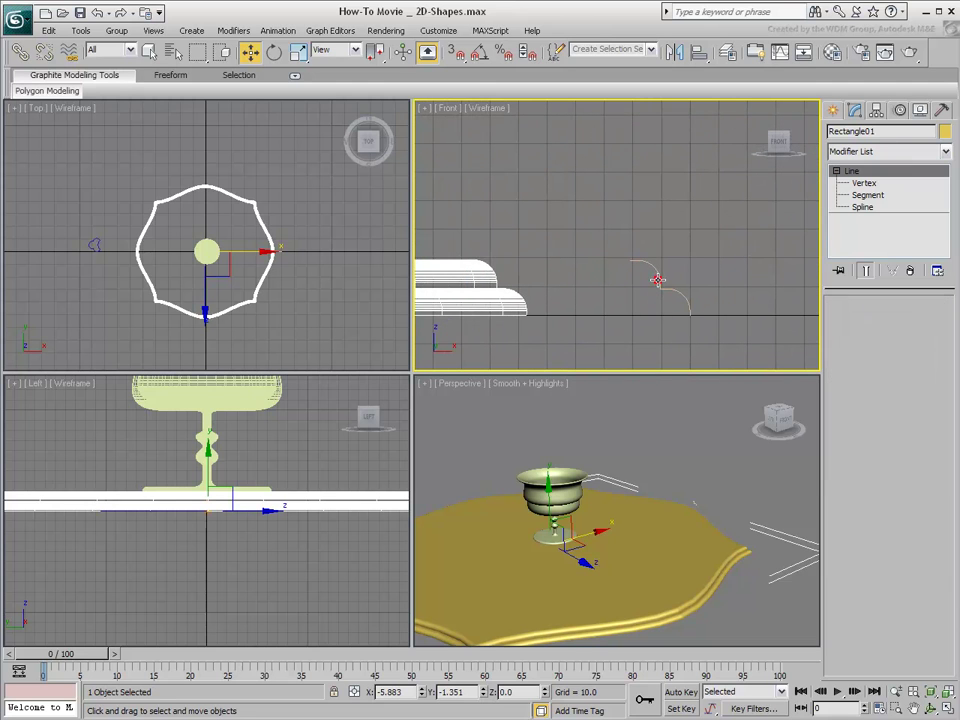
left_click(869, 184)
left_click_drag(640, 298, 700, 243)
left_click_drag(680, 263, 672, 270)
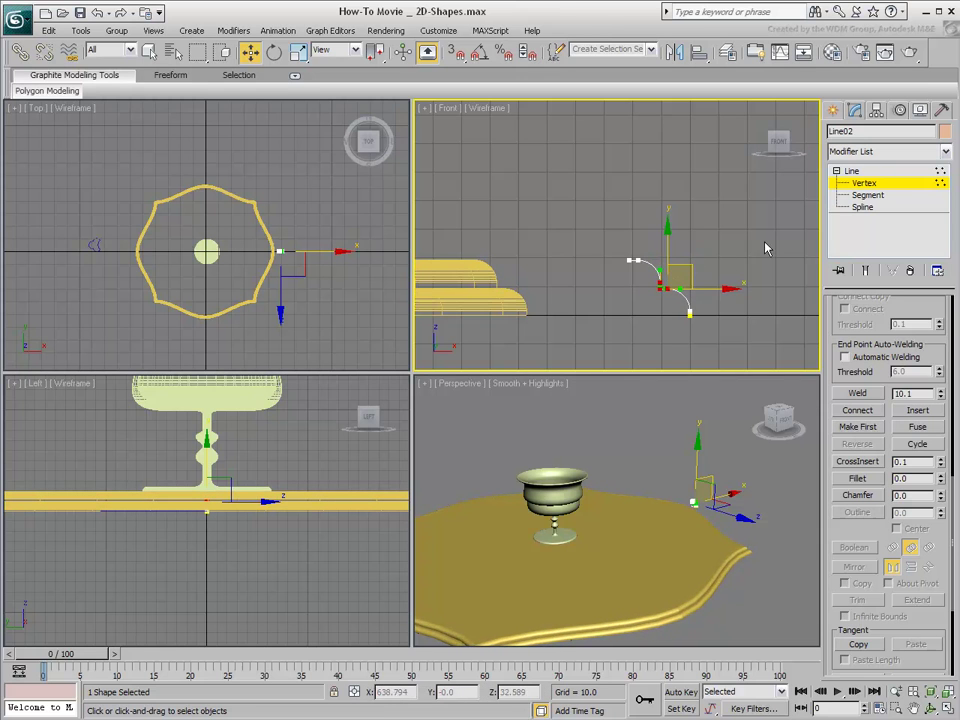
left_click(864, 183)
Draw an S-curved leg line about 500 units tall below the tabletop's left end in the Front view, with Bezier as drag type
middle_click_drag(607, 291, 655, 256)
scroll(655, 256, "down", 5)
scroll(572, 259, "down", 2)
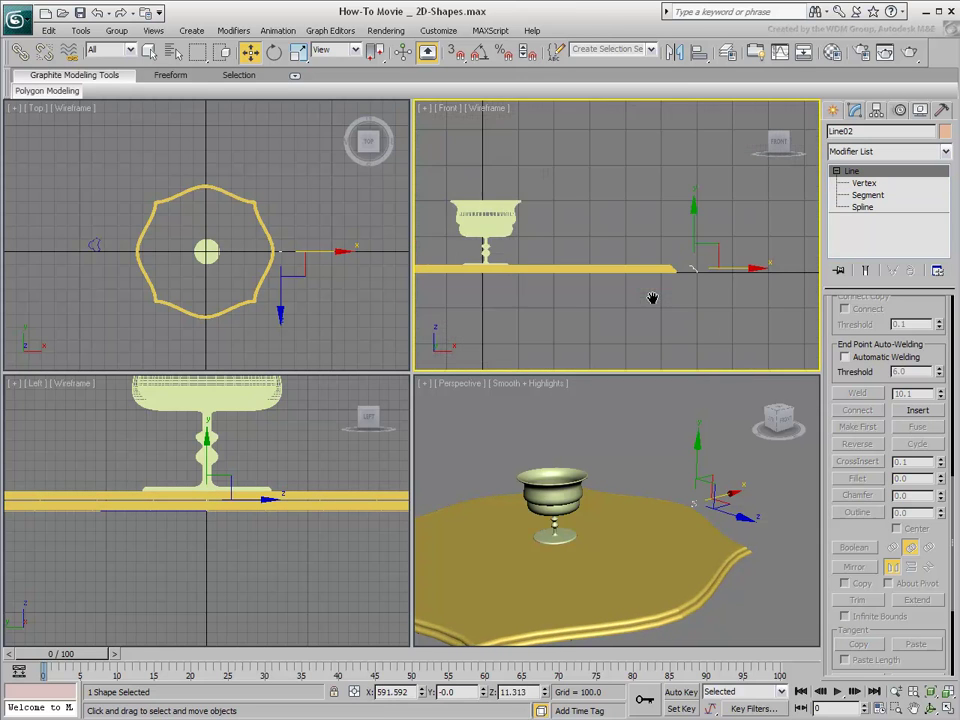
middle_click_drag(589, 298, 662, 298)
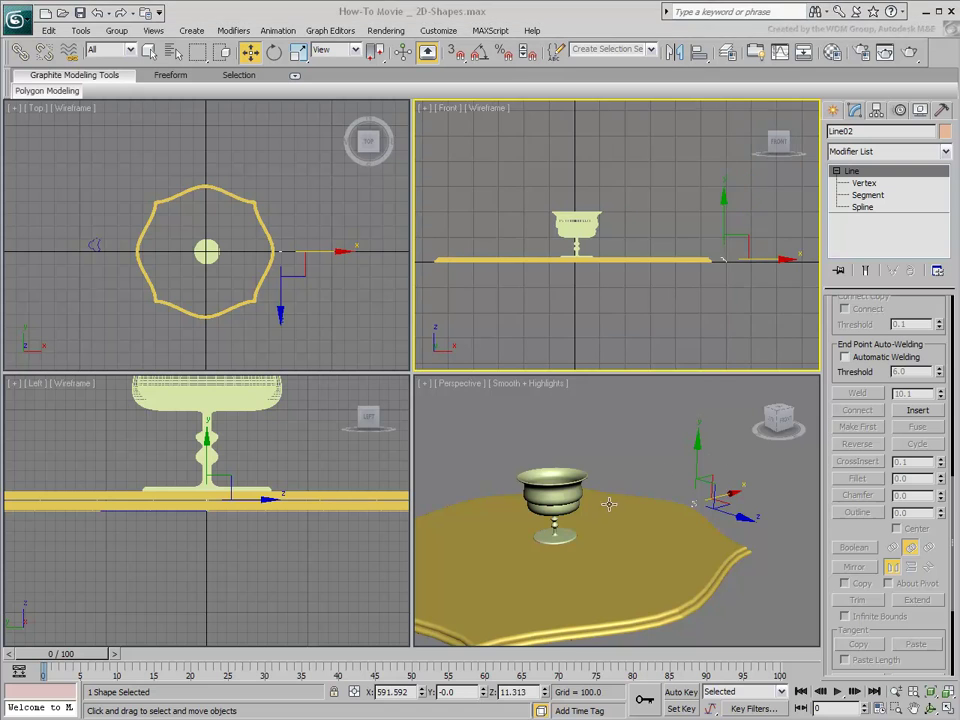
scroll(606, 480, "down", 4)
middle_click_drag(597, 313, 624, 240)
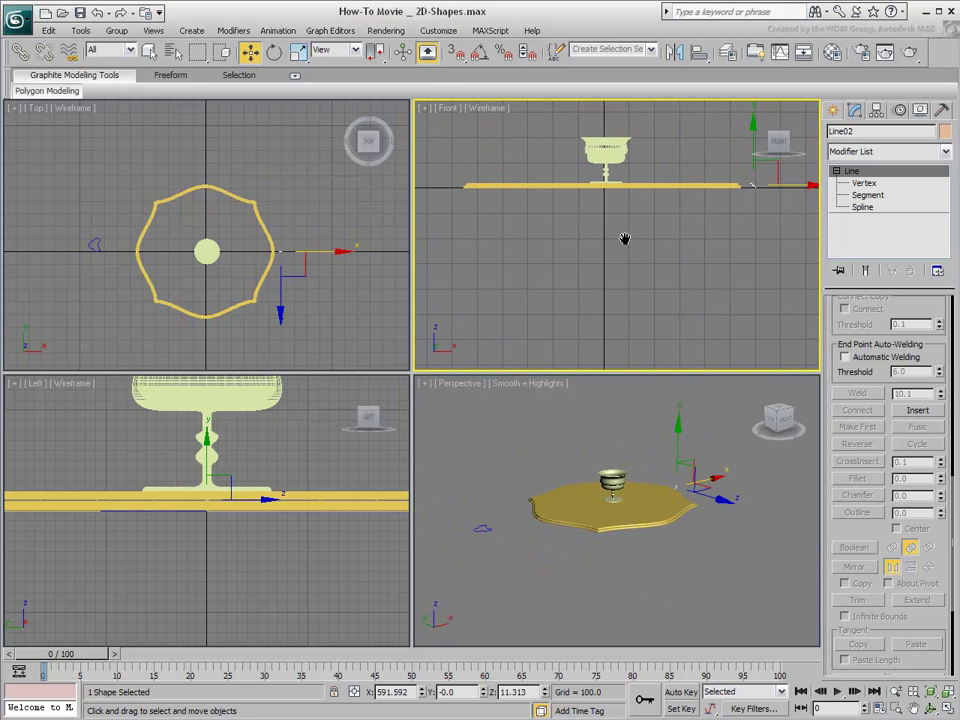
left_click(622, 239)
left_click(834, 110)
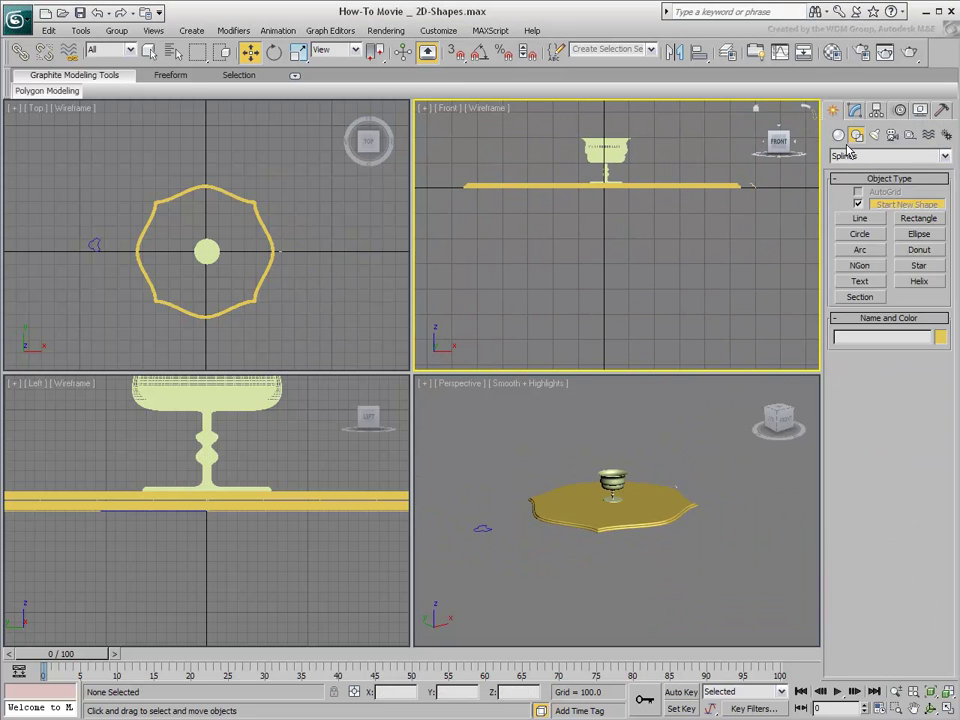
left_click(859, 219)
left_click(876, 539)
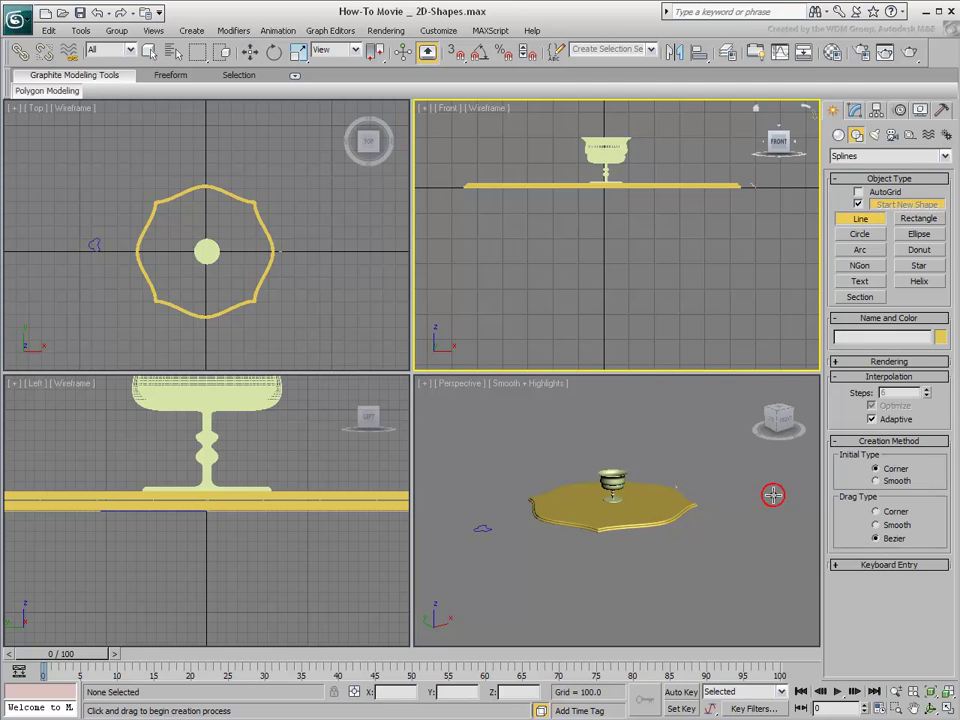
left_click(496, 189)
left_click_drag(465, 241, 469, 259)
left_click_drag(497, 303, 476, 315)
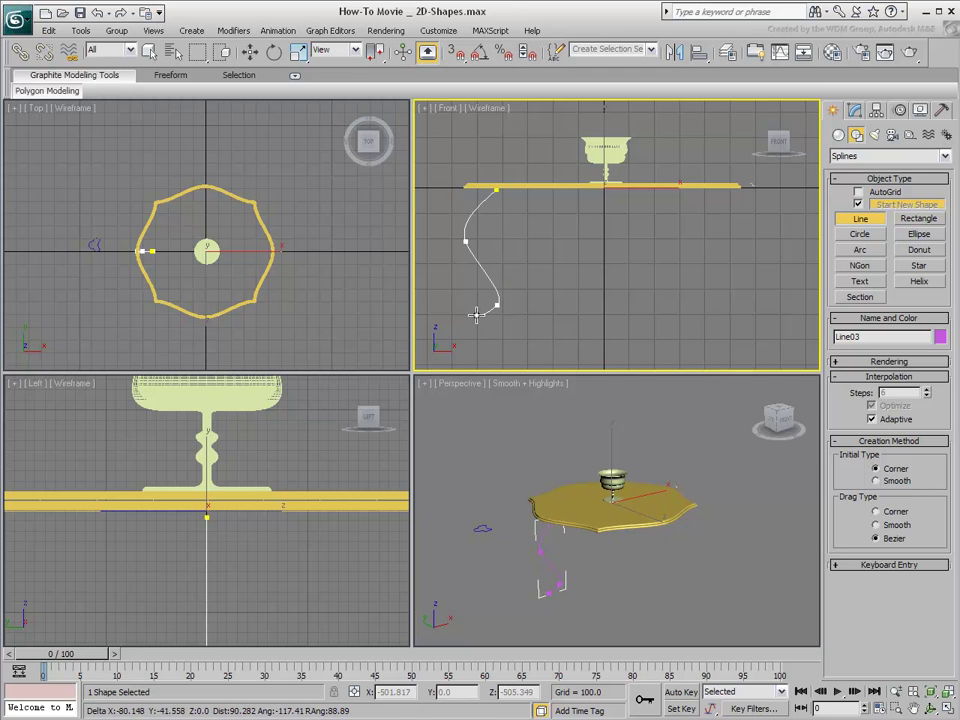
right_click(590, 275)
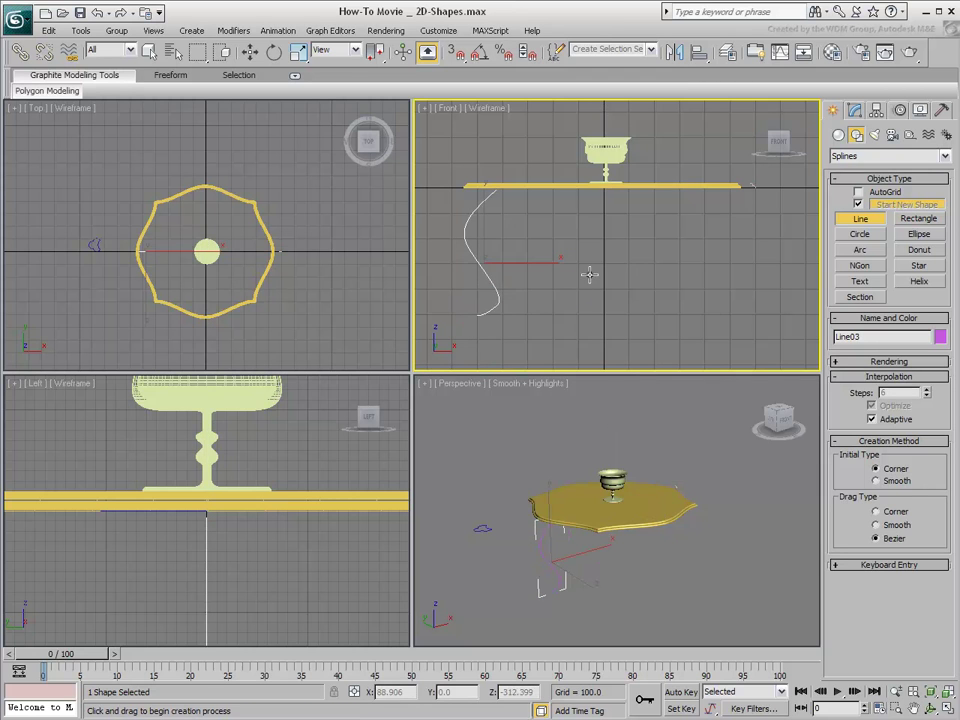
Fine-tune the leg curve at its upper-bend vertex and leave vertex editing
left_click(855, 109)
key("1")
left_click_drag(525, 293, 456, 212)
left_click(866, 174)
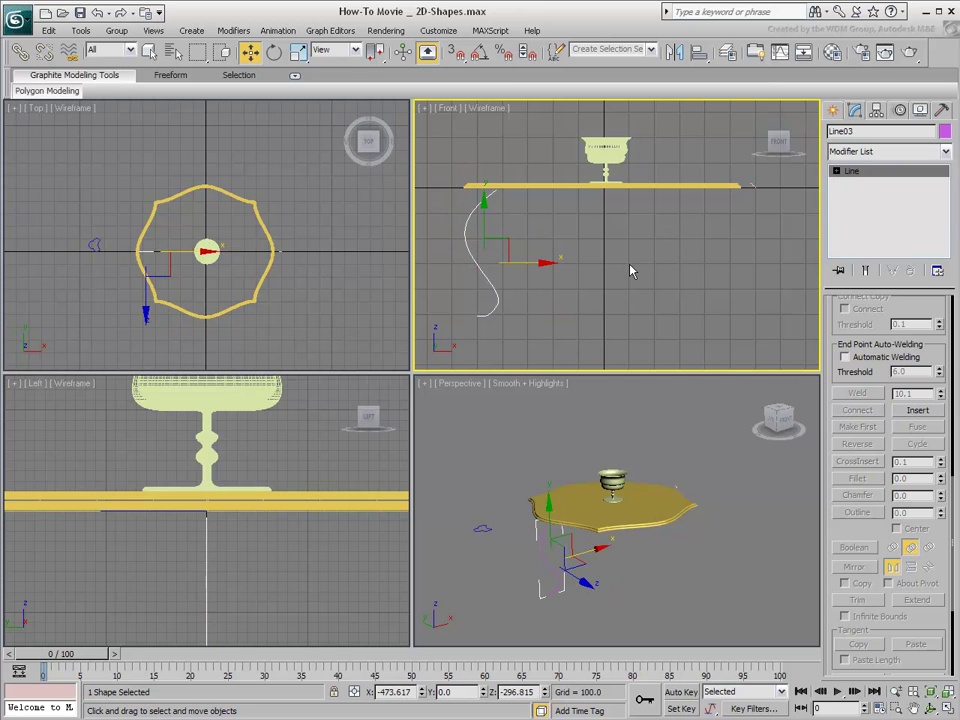
Rotate the leg curve in the Top view with Angle Snap on so that it lies diagonally towards the tabletop's centre
right_click(195, 255)
right_click(182, 256)
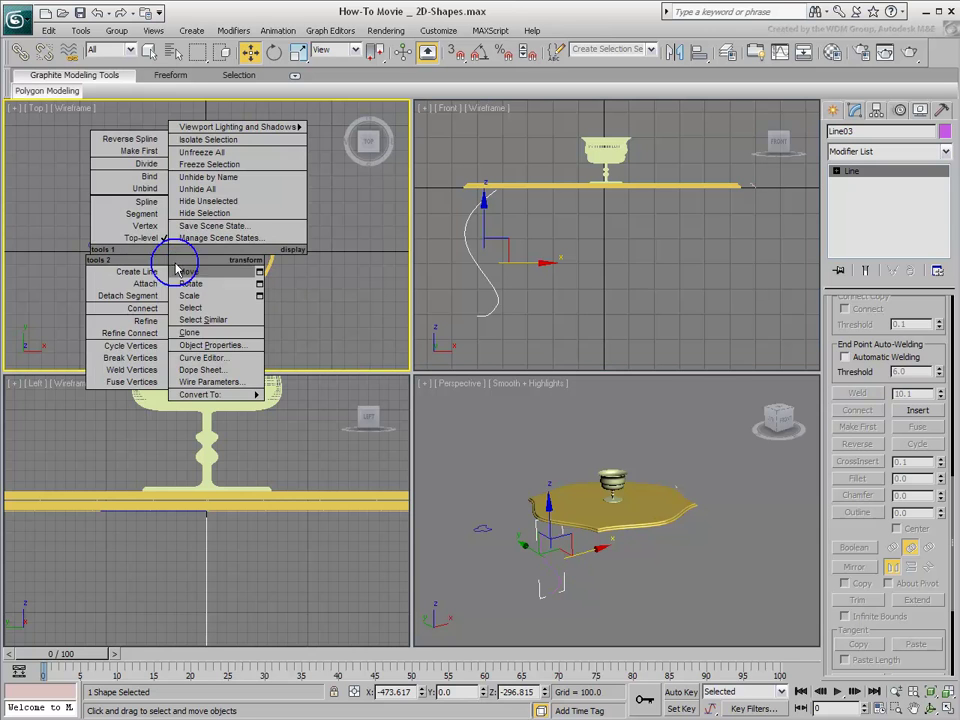
left_click(190, 282)
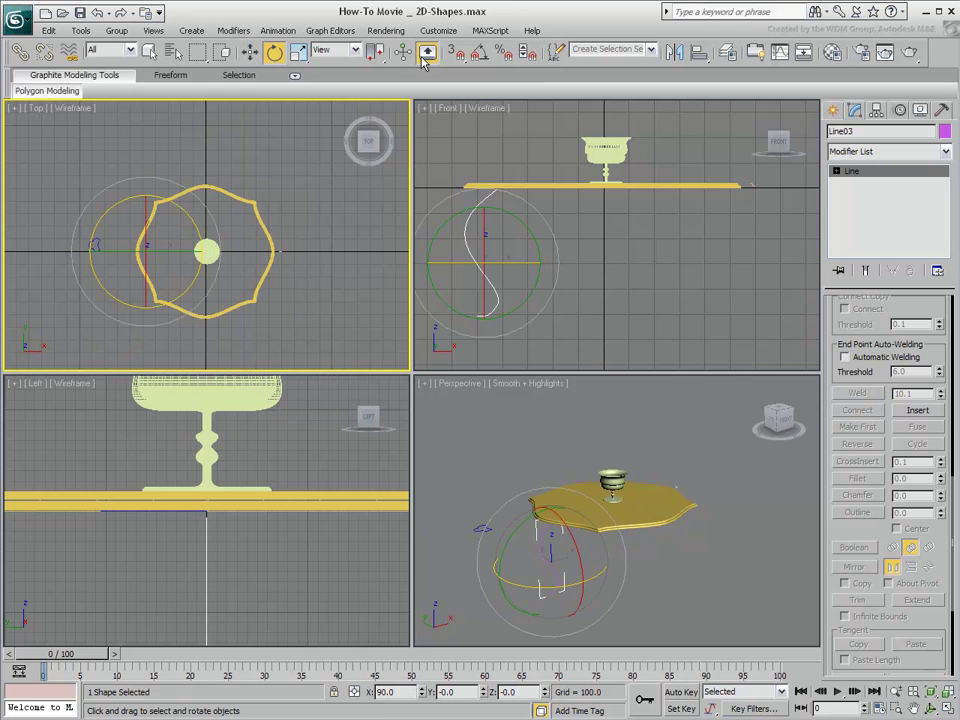
left_click(480, 52)
left_click_drag(190, 216, 172, 187)
Move the leg curve under the tabletop's front-left corner, at about X -378, Y -356
right_click(169, 222)
left_click(195, 243)
left_click_drag(168, 234, 180, 273)
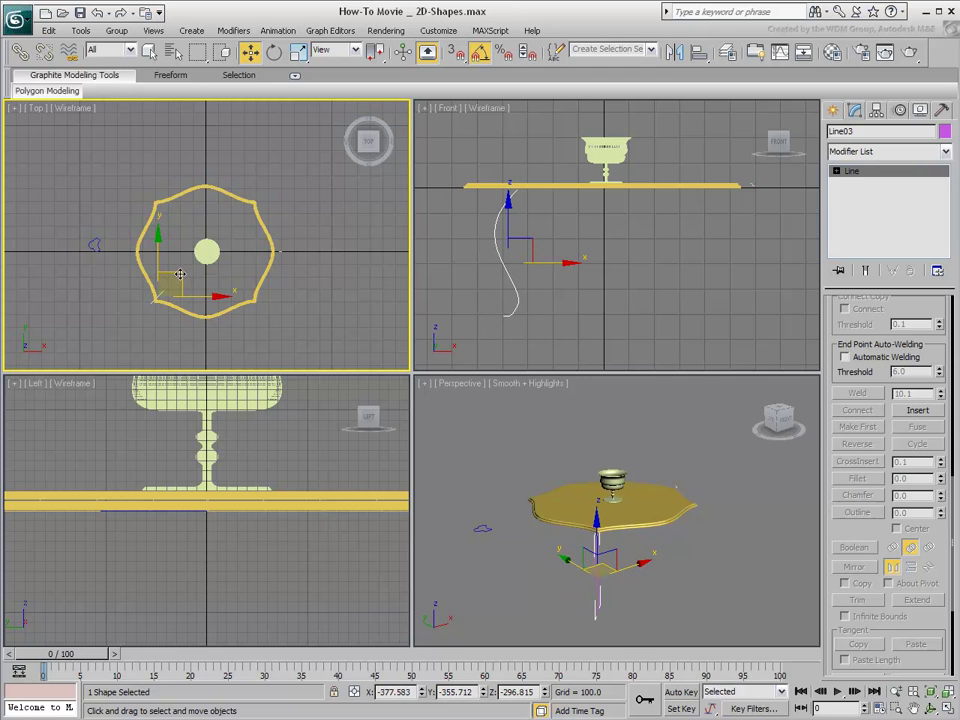
Change the leg curve's object color to dark green
middle_click(677, 552)
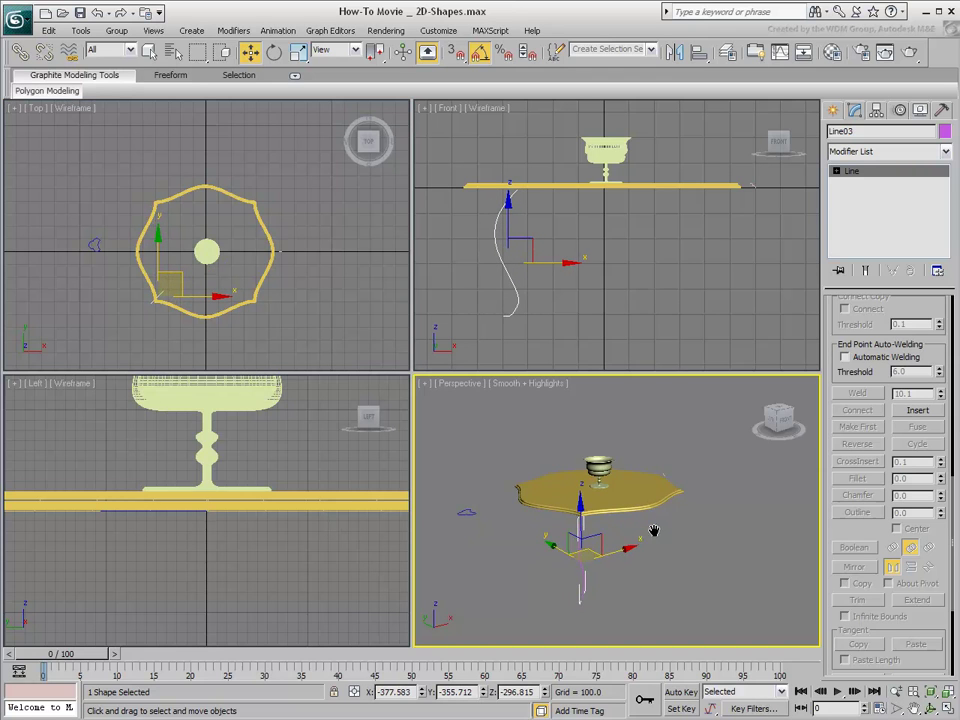
middle_click_drag(701, 583, 642, 580, "alt")
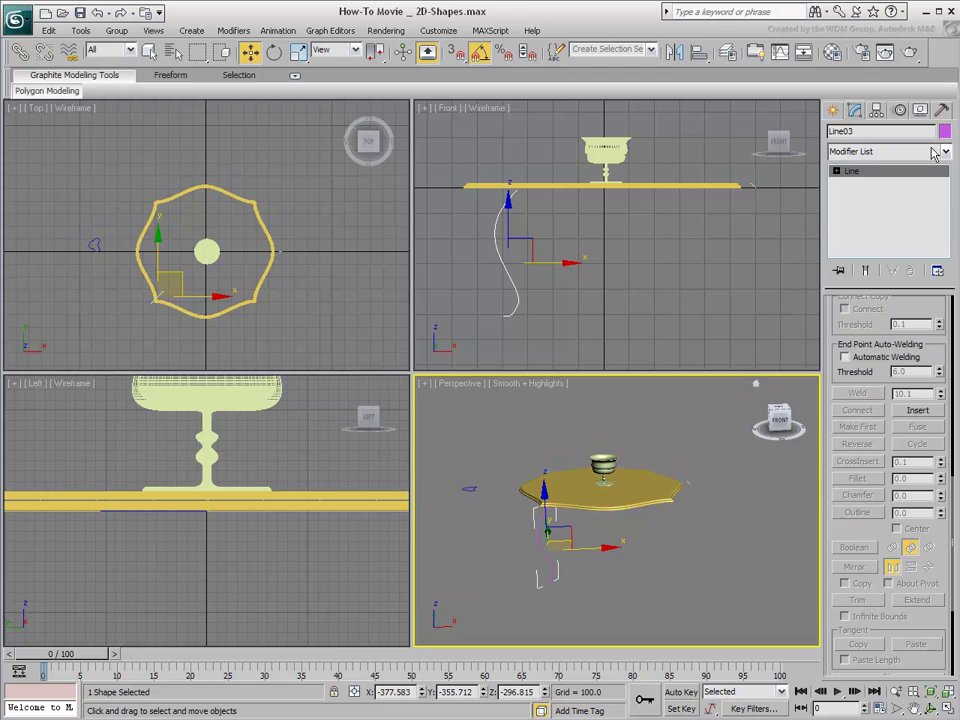
left_click(945, 131)
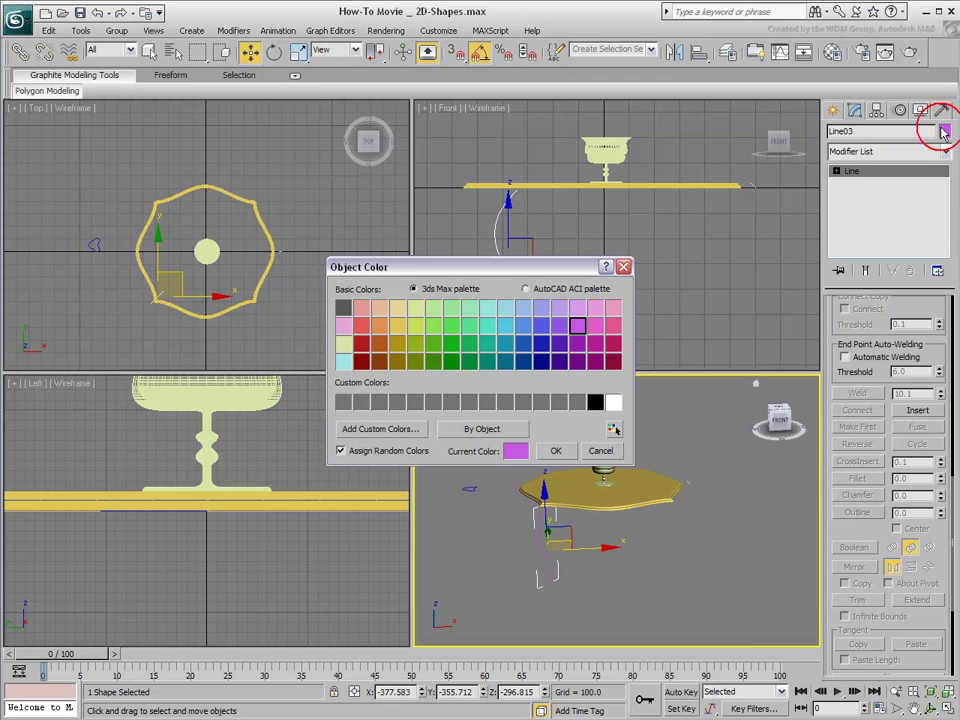
left_click(452, 362)
left_click(555, 451)
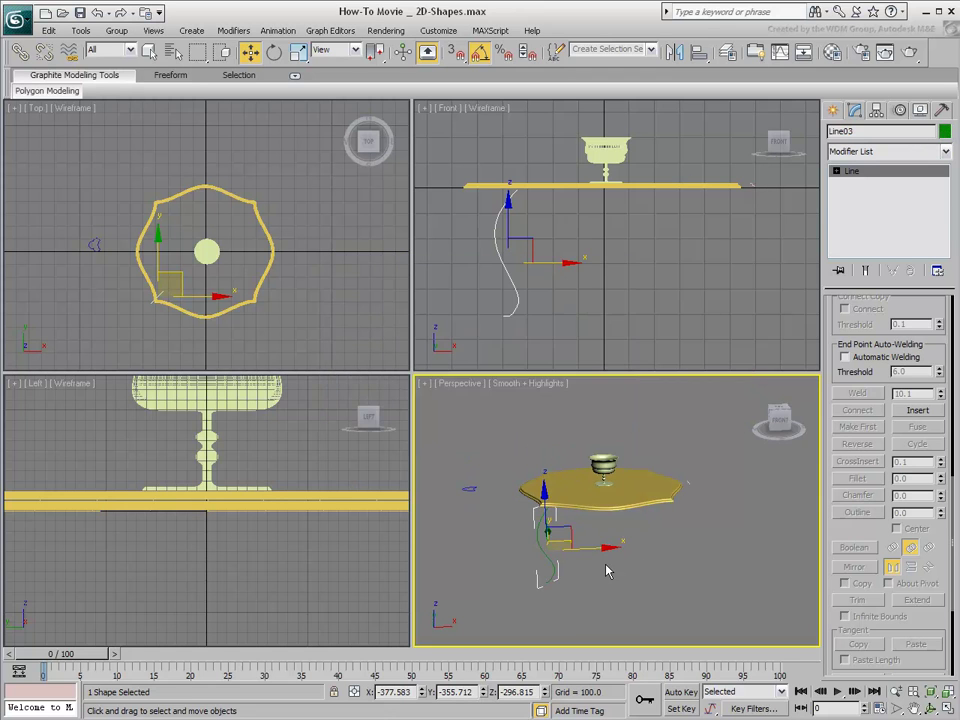
Maximize the Perspective view on the table and deselect the leg curve
key("alt+w")
middle_click_drag(476, 487, 547, 493)
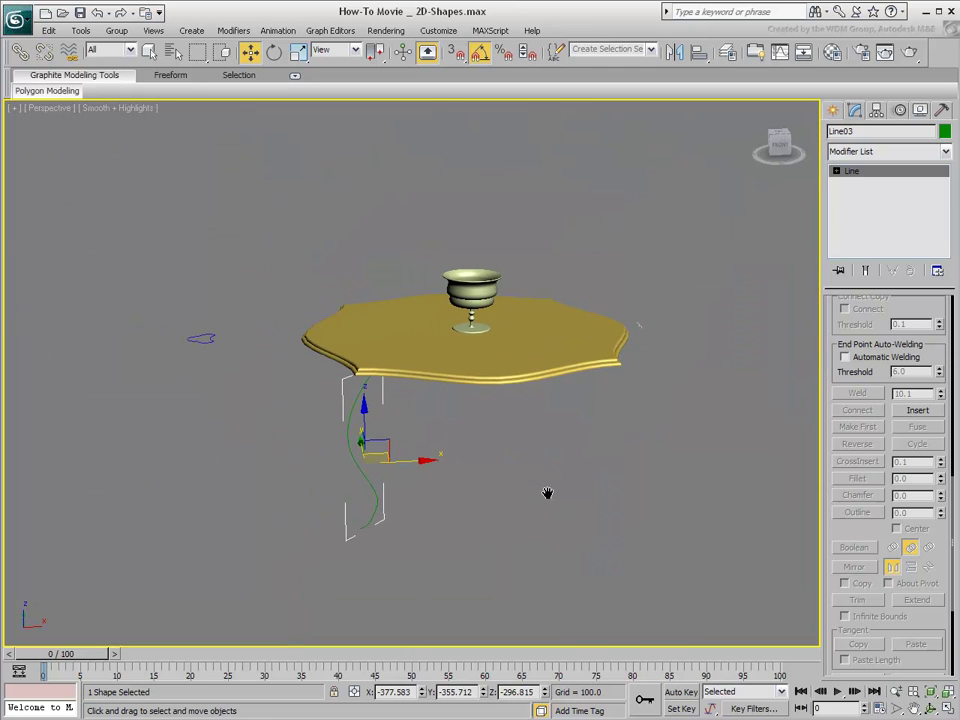
left_click(520, 485)
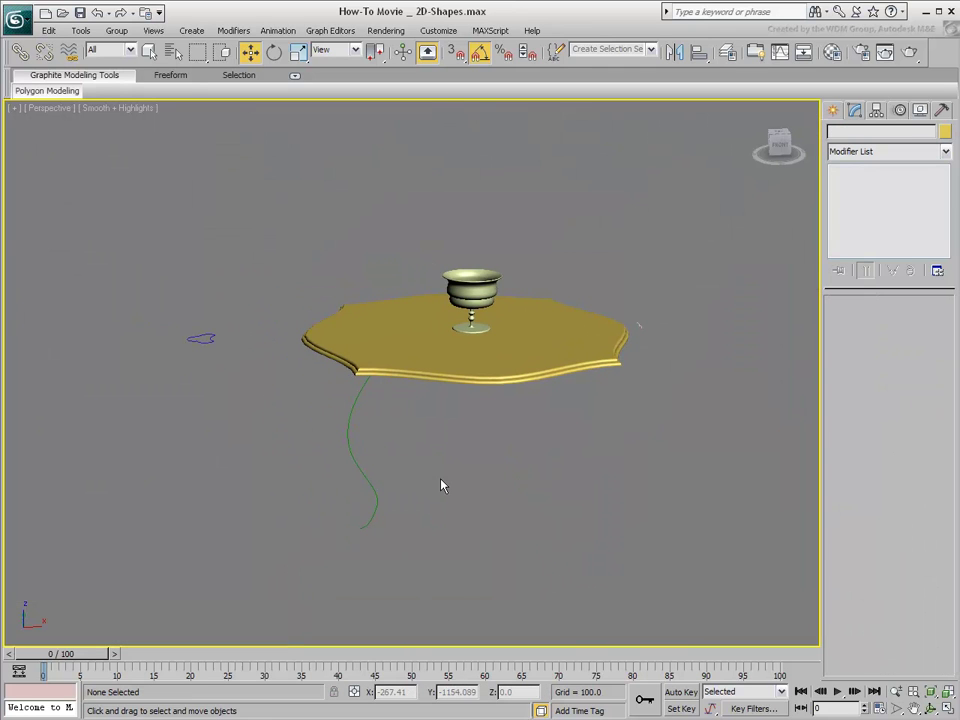
Change the leg curve's object color to light green and deselect the curve
left_click(363, 477)
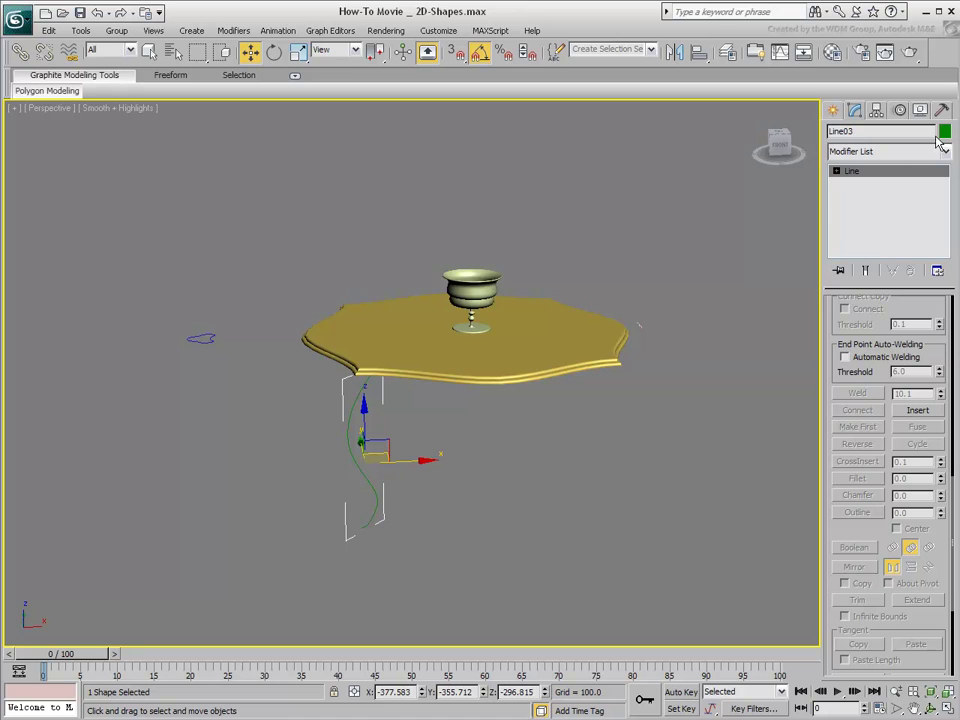
left_click(945, 132)
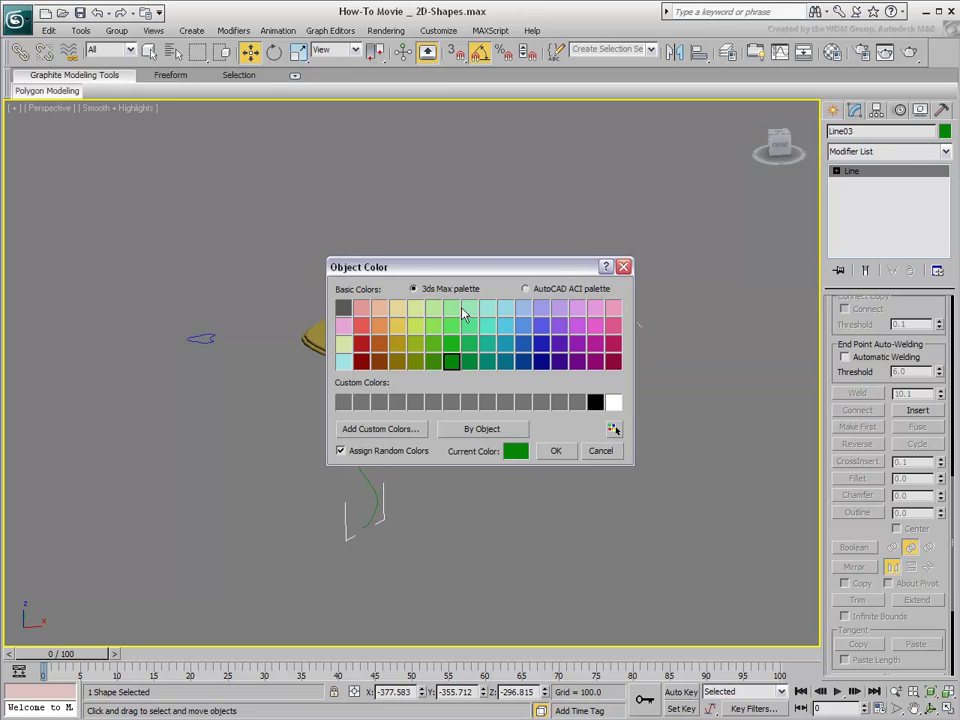
left_click(430, 310)
left_click(551, 451)
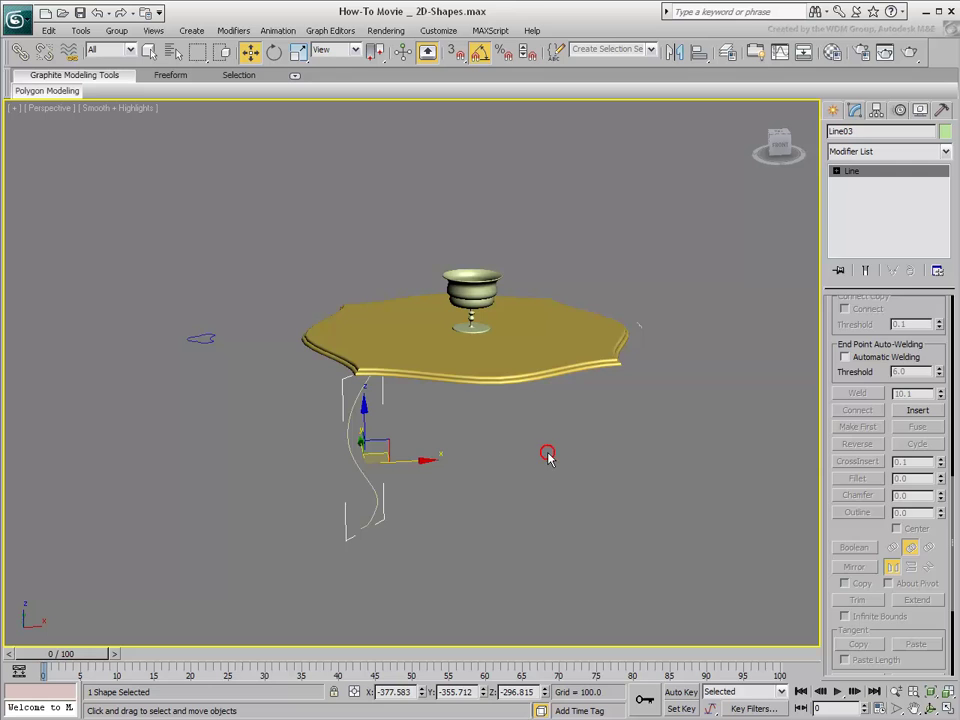
left_click(448, 495)
Apply a Sweep modifier to the leg curve under the tabletop
middle_click_drag(448, 495, 473, 527, "alt")
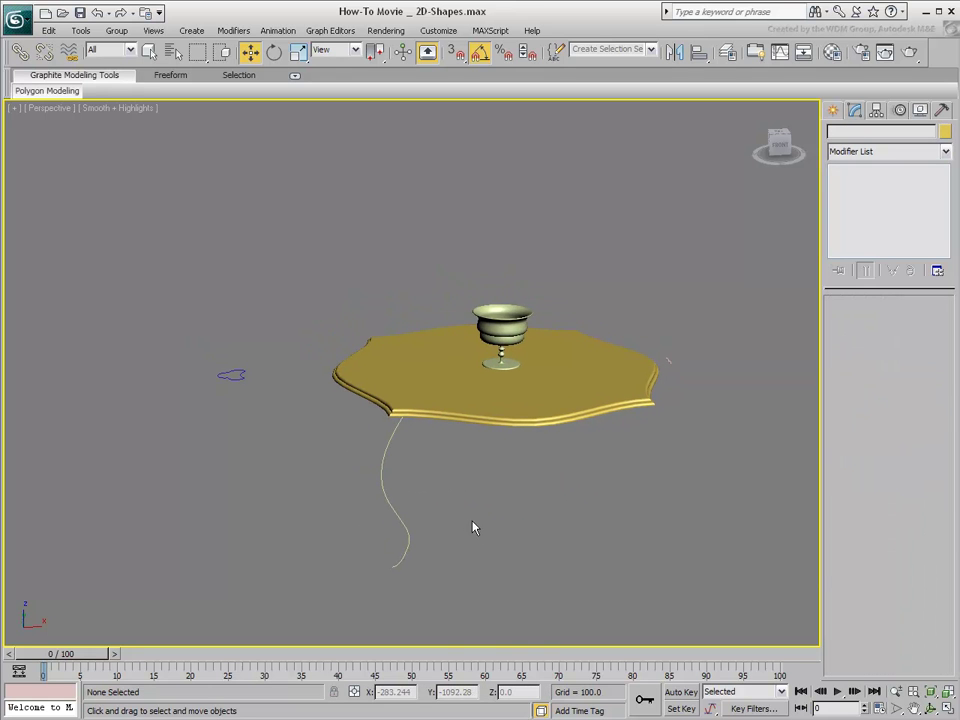
left_click(395, 512)
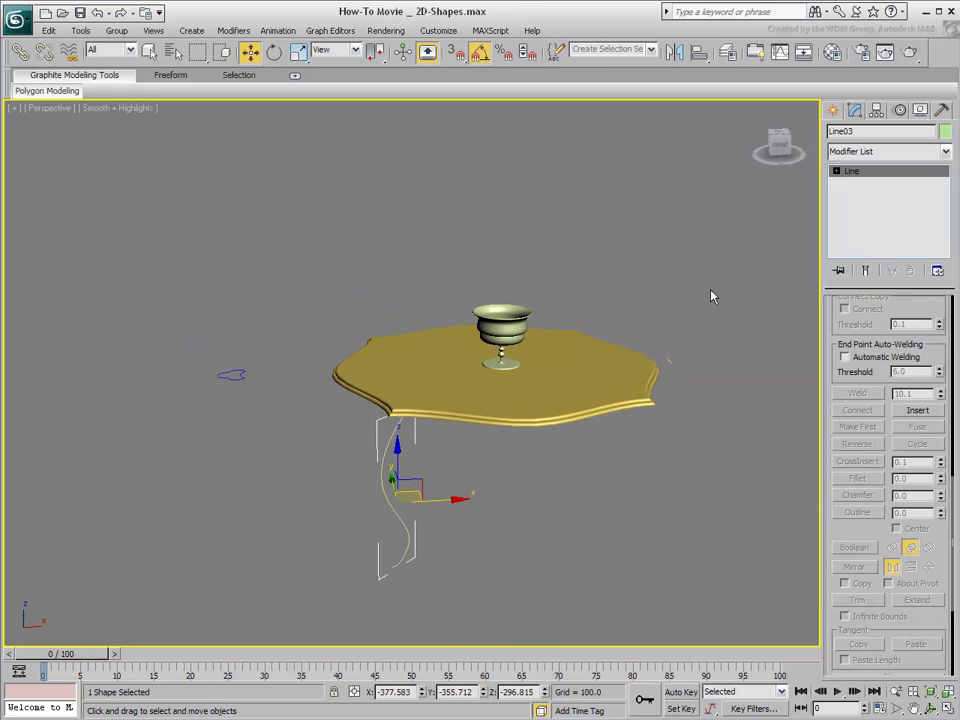
left_click(922, 152)
scroll(866, 480, "down", 18)
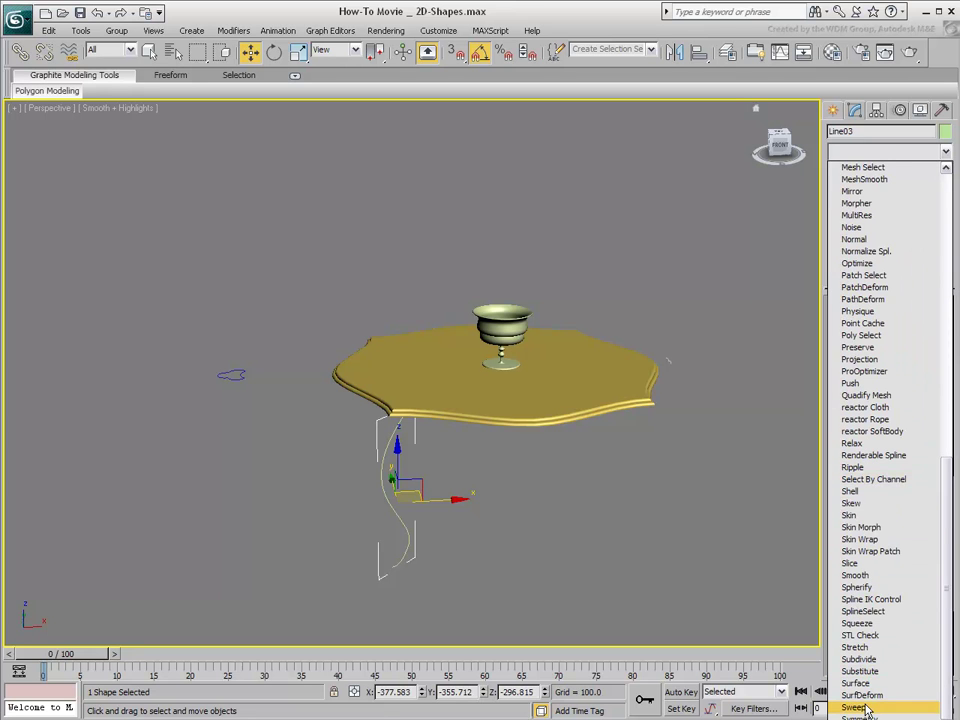
left_click(856, 707)
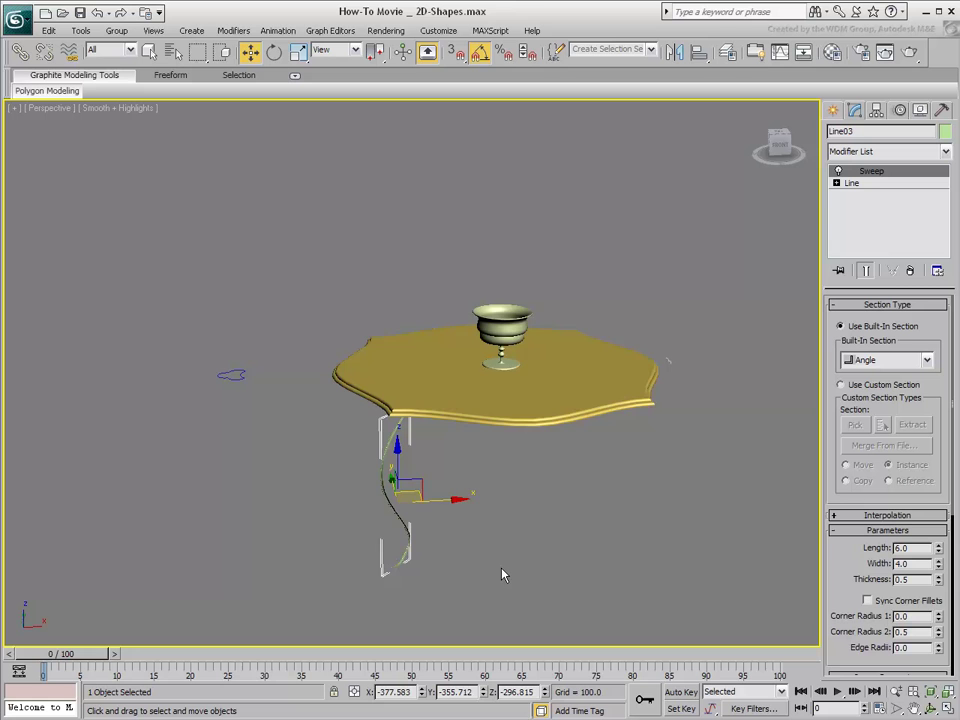
Try the Bar, Cylinder, Tube and Wide Flange built-in sections on the leg's sweep
scroll(405, 480, "up", 10)
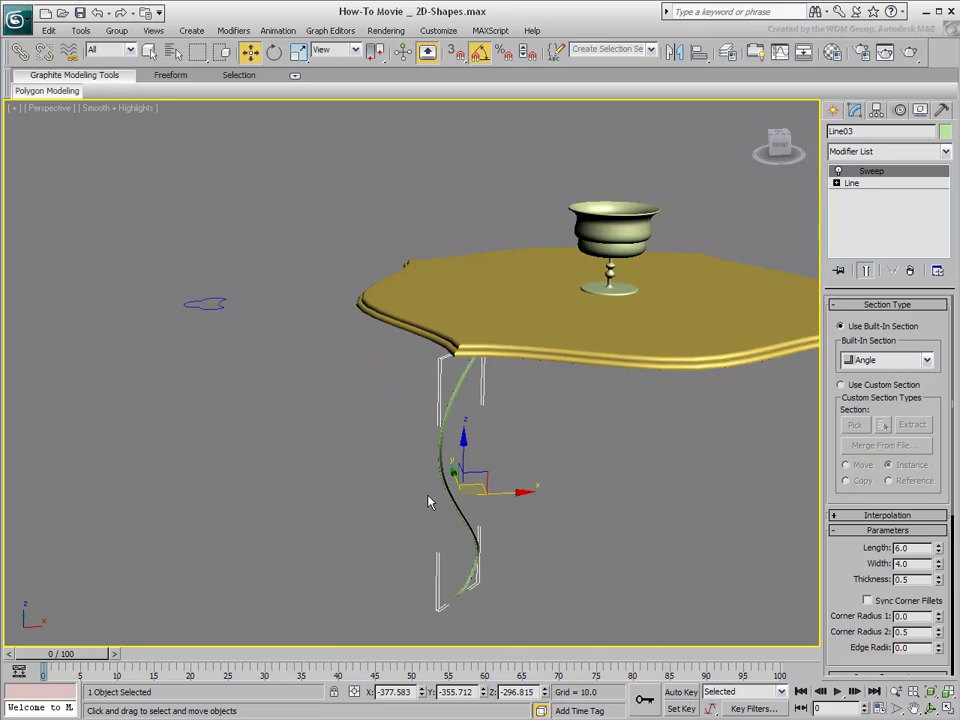
middle_click_drag(428, 502, 462, 511)
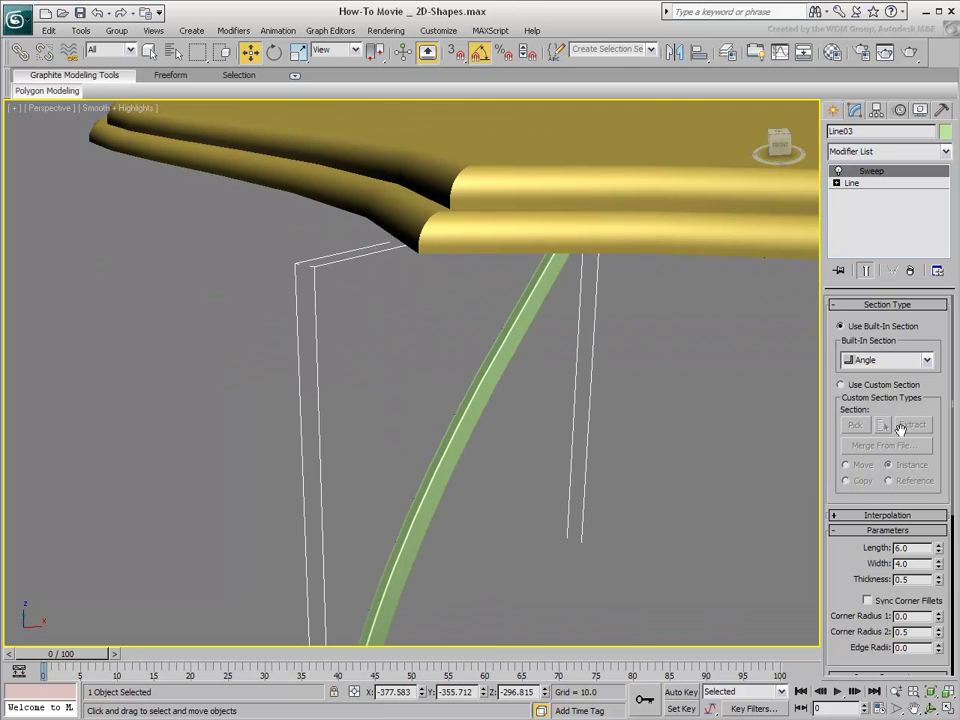
left_click(925, 363)
left_click(887, 383)
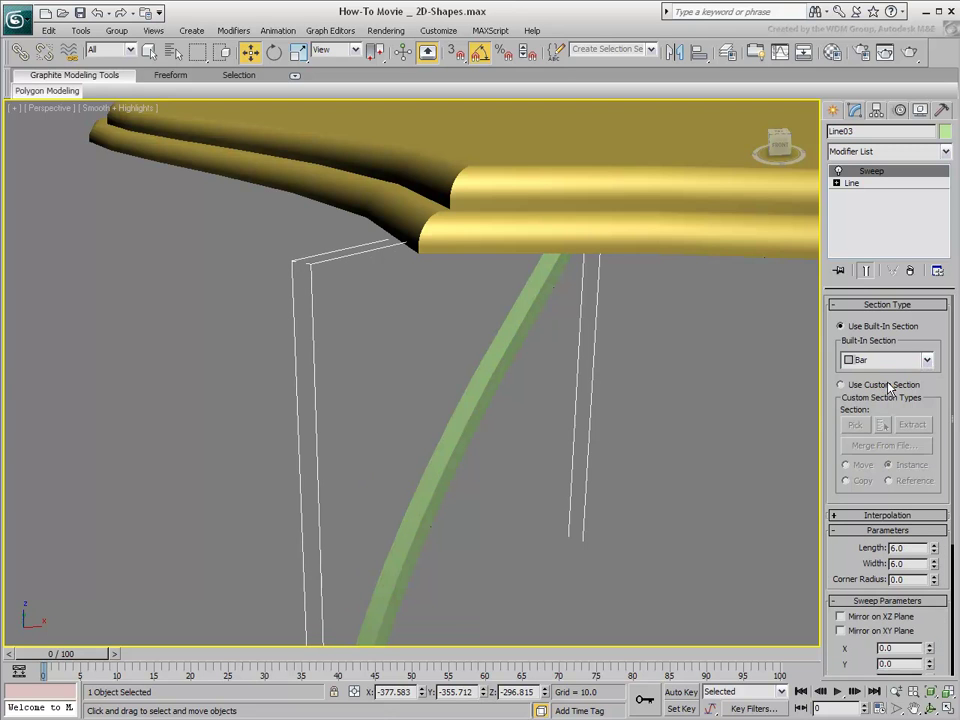
left_click(926, 361)
left_click(869, 403)
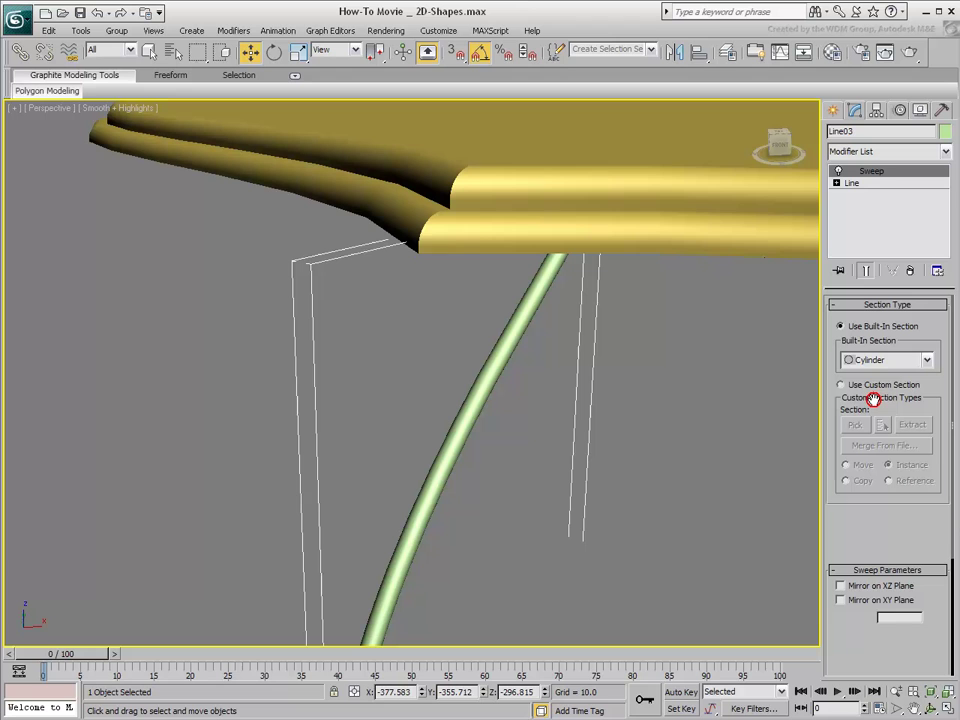
left_click(926, 360)
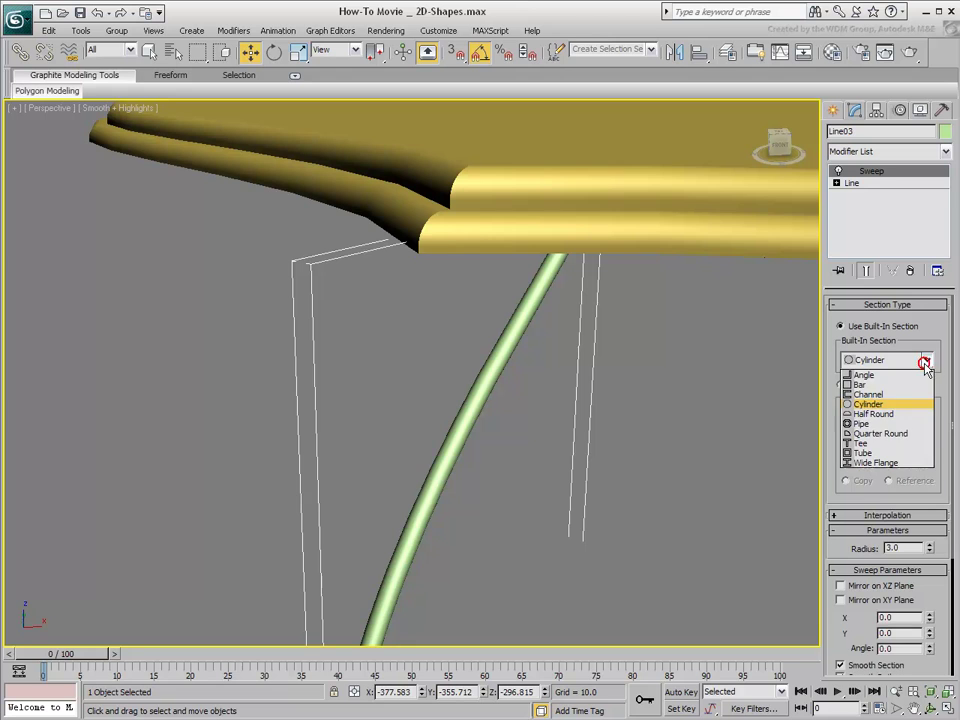
left_click(879, 452)
left_click(927, 362)
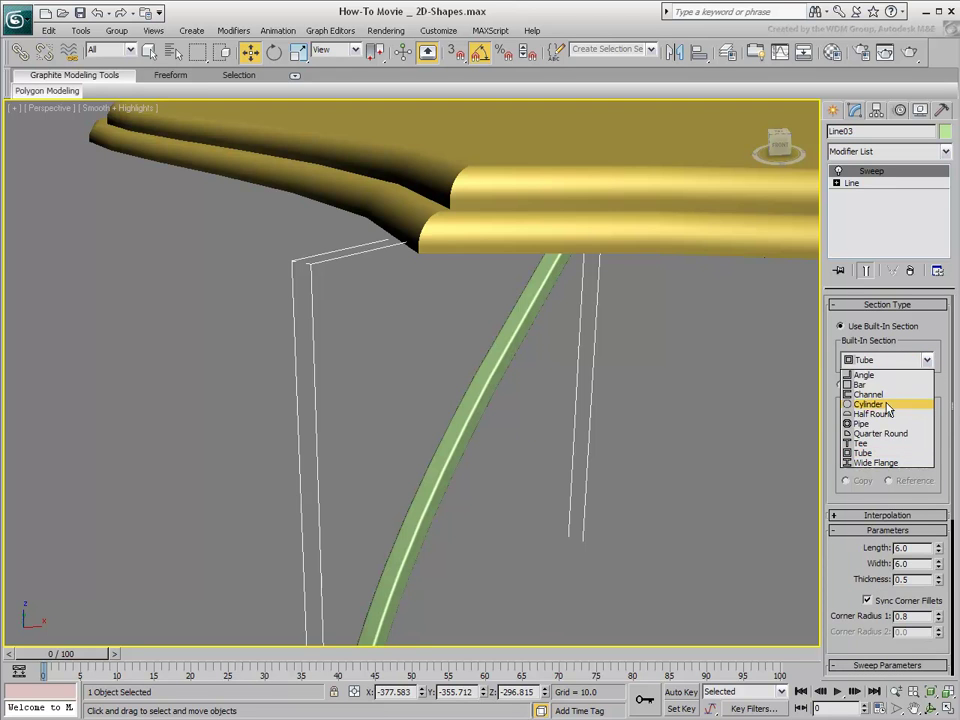
left_click(876, 462)
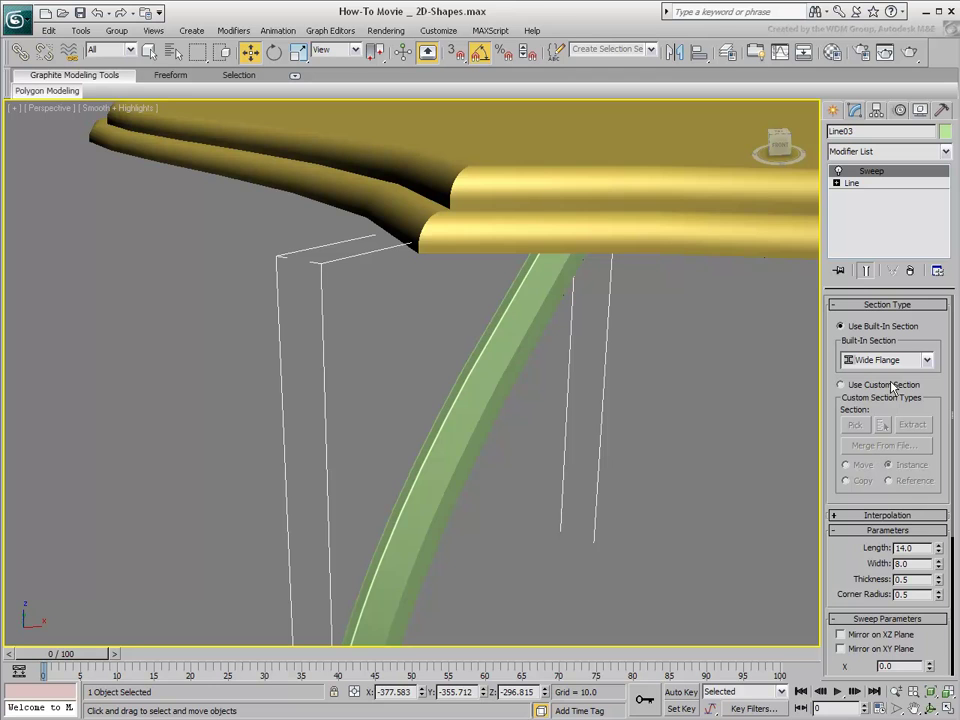
Switch the leg's sweep to a custom section and pick the blue closed profile, Circle03, as its section
scroll(591, 398, "down", 8)
scroll(440, 420, "up", 4)
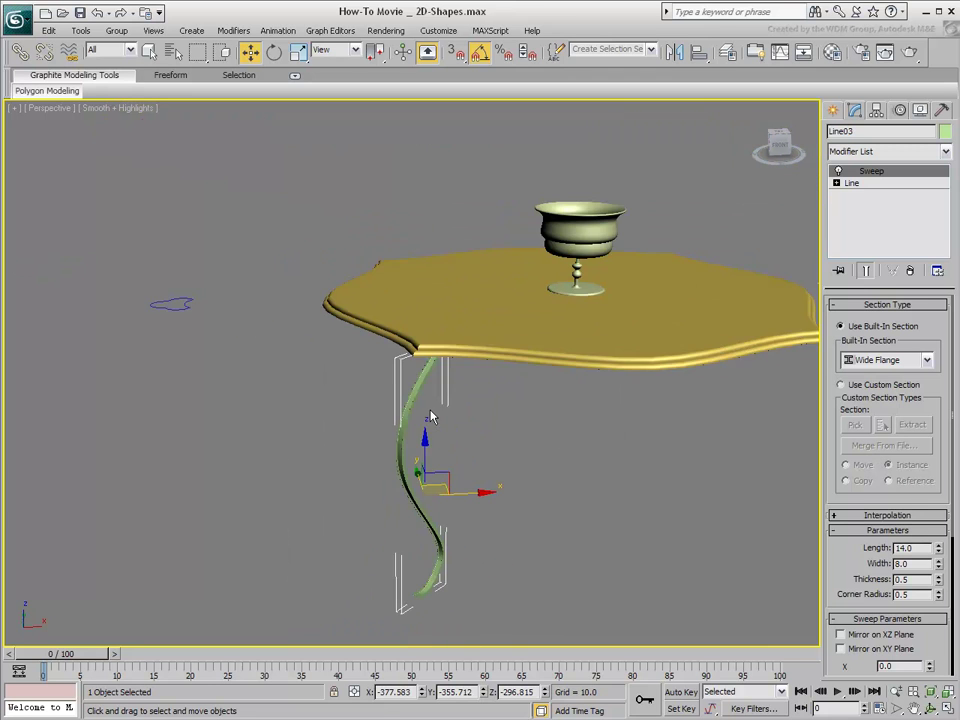
left_click(857, 387)
left_click(853, 426)
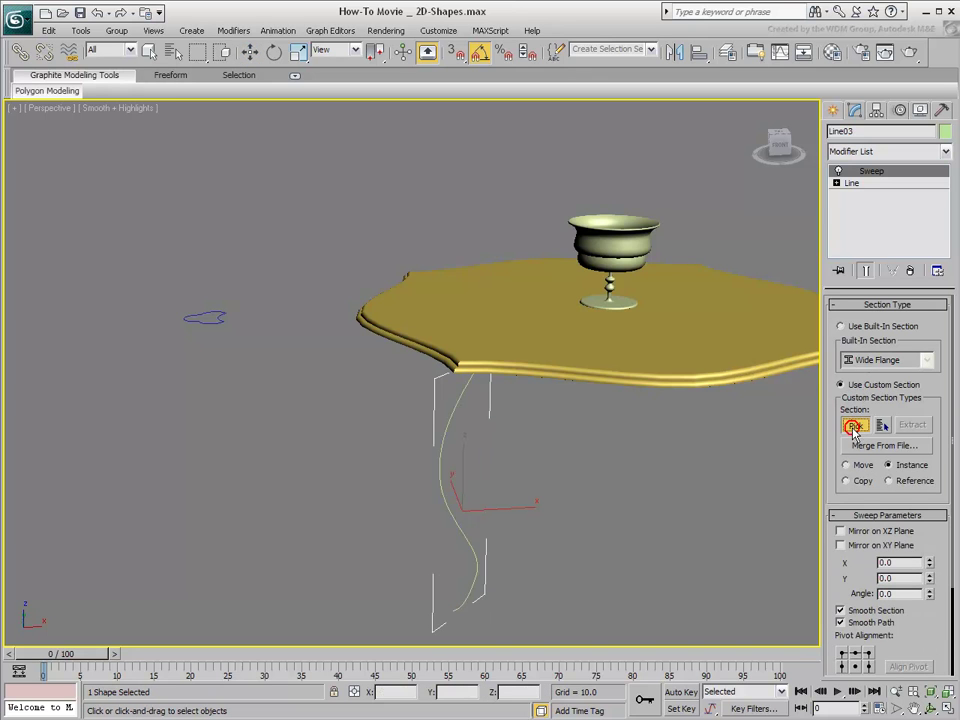
left_click(213, 325)
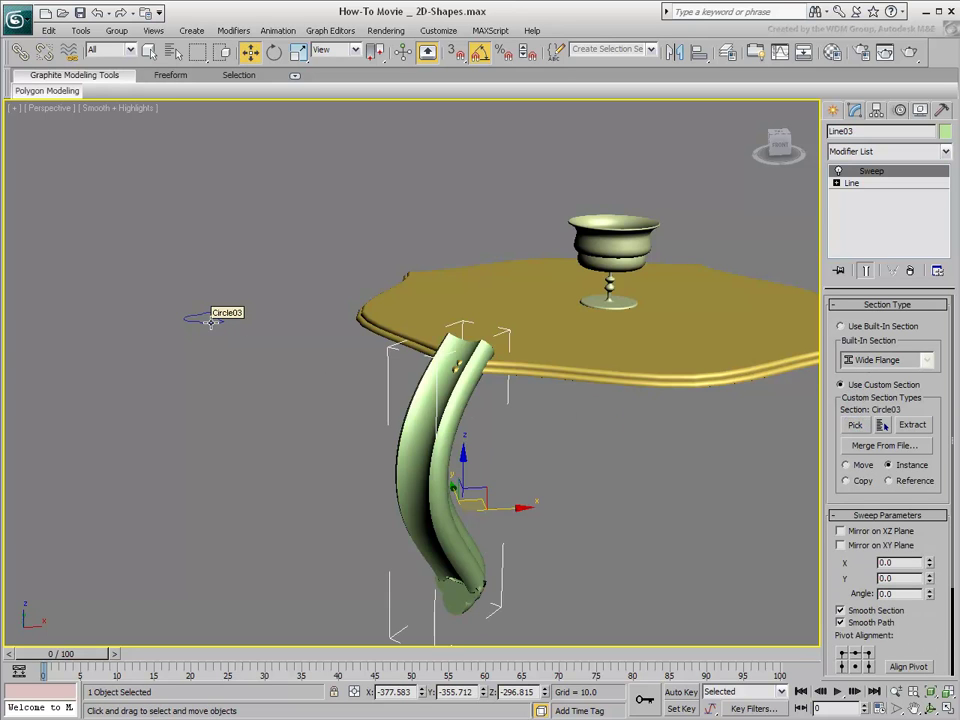
Scale the blue Circle03 profile down uniformly at Spline level to make the swept leg thinner, and leave sub-object editing
middle_click_drag(481, 455, 459, 395)
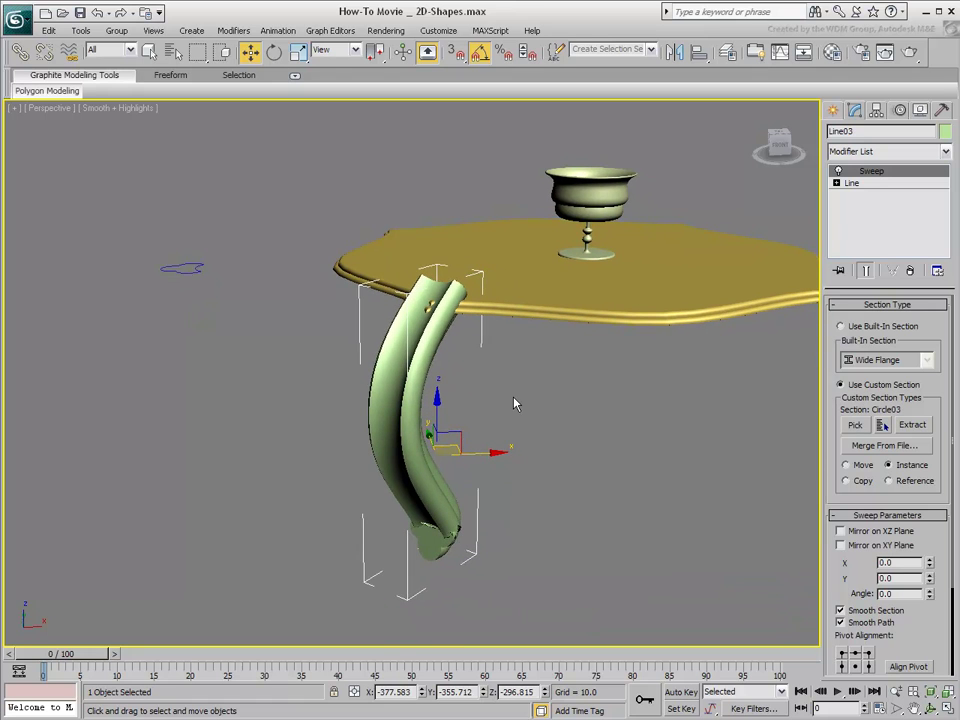
left_click(192, 271)
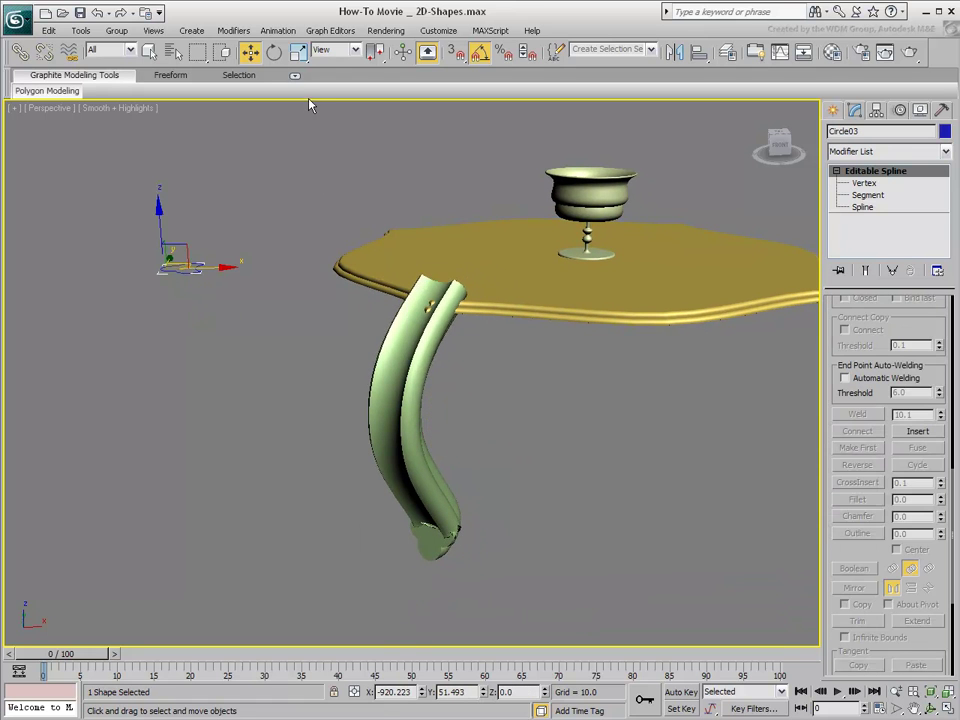
left_click(863, 207)
left_click_drag(239, 230, 148, 285)
key("r")
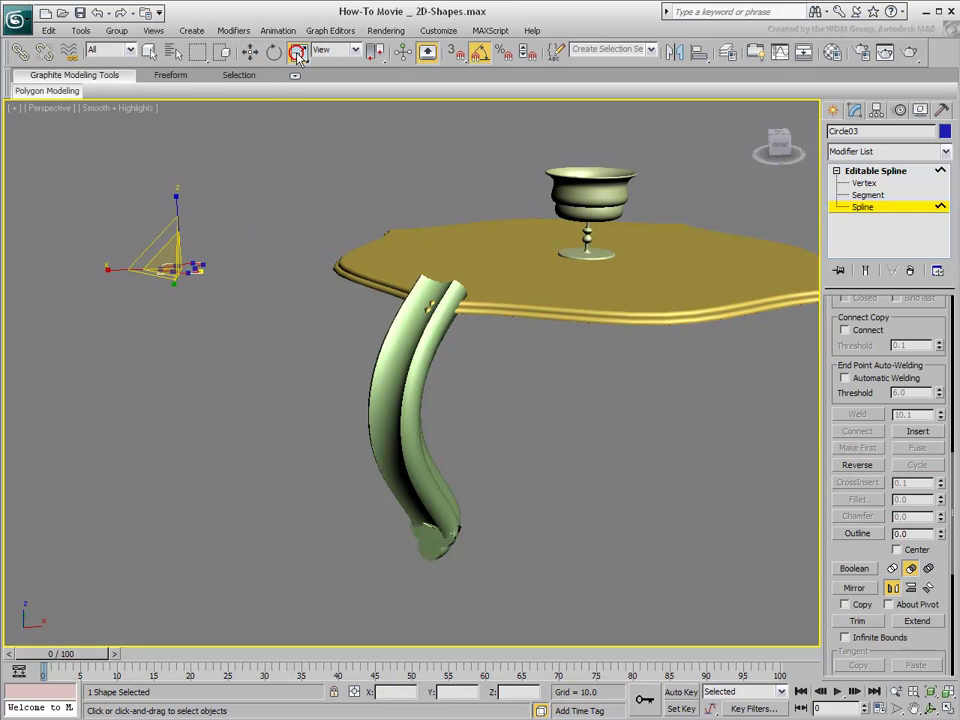
left_click_drag(170, 264, 163, 333)
scroll(399, 330, "up", 4)
middle_click_drag(416, 356, 413, 302)
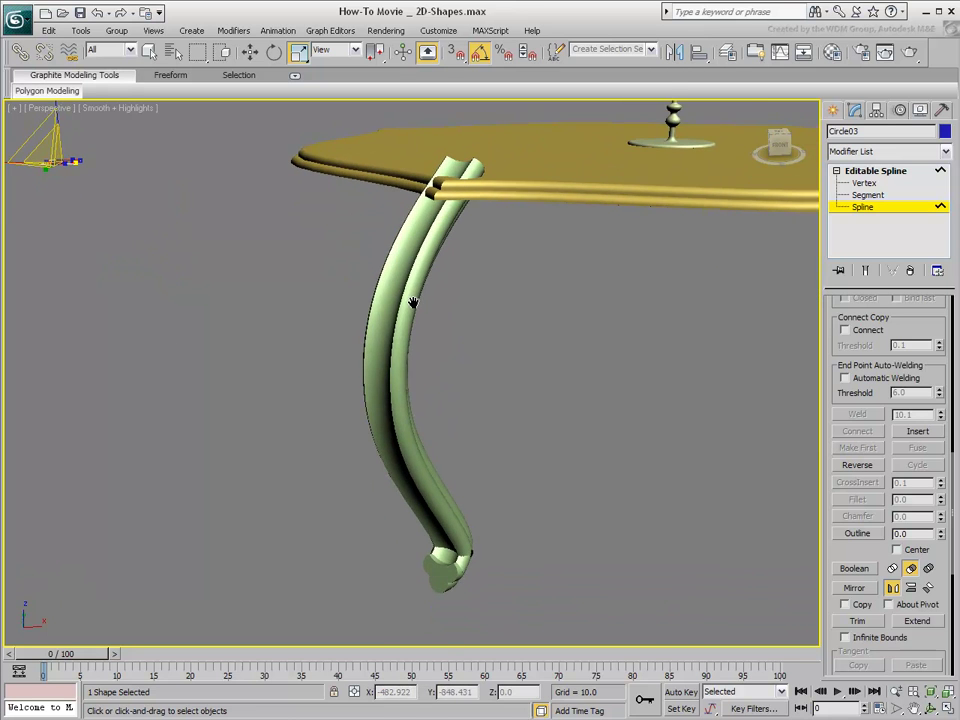
left_click(864, 207)
Mirror the leg's sweep section on the XZ plane and set its pivot alignment to the centre
left_click(400, 338)
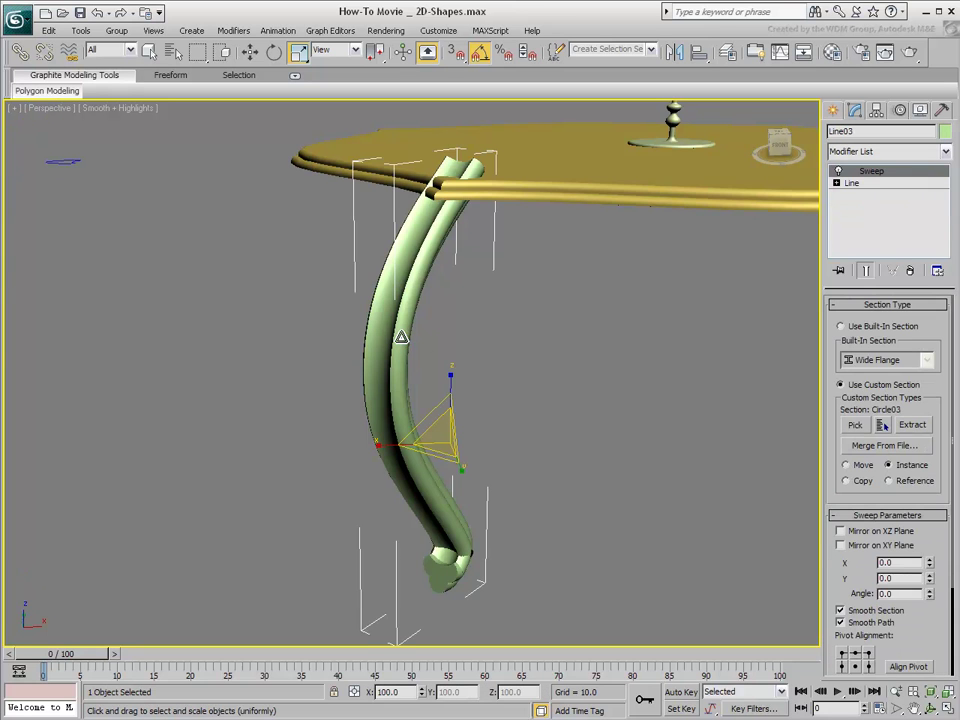
scroll(873, 500, "down", 3)
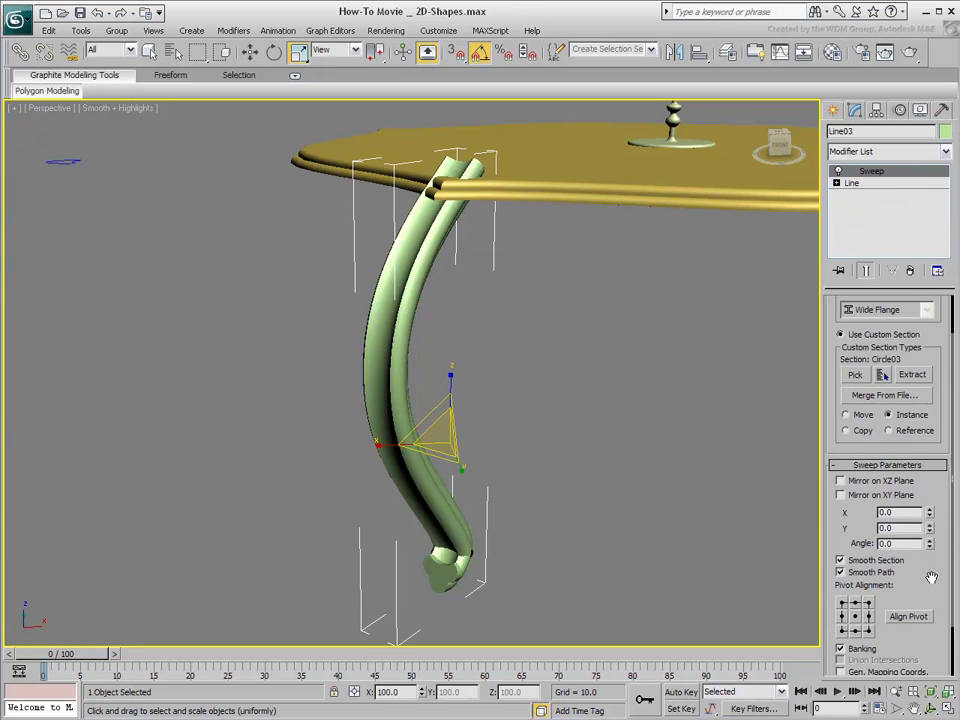
left_click(841, 473)
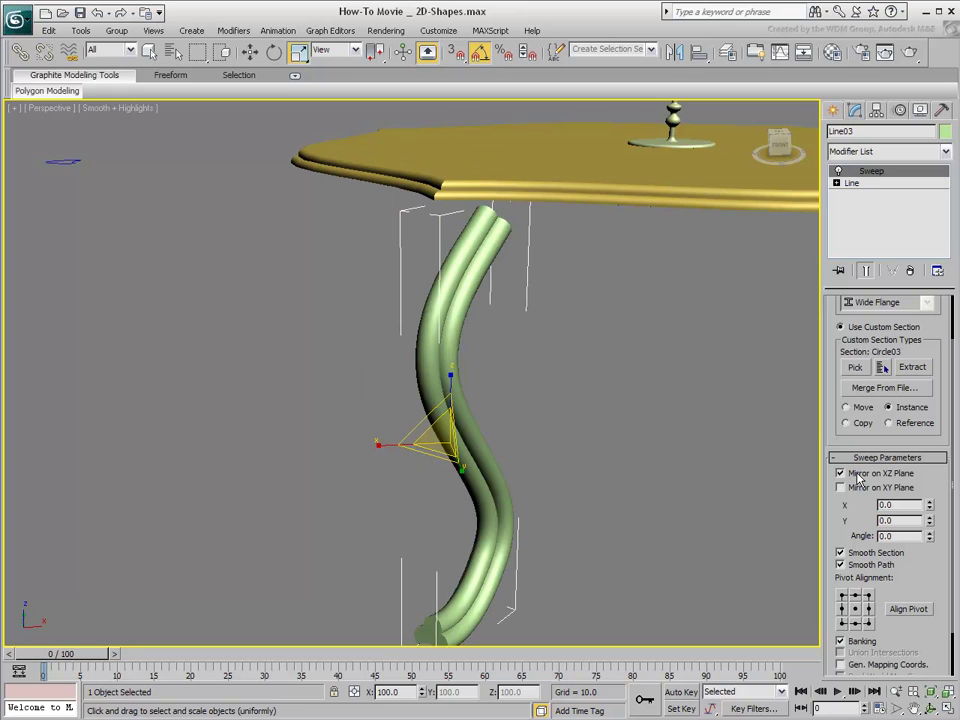
left_click(856, 610)
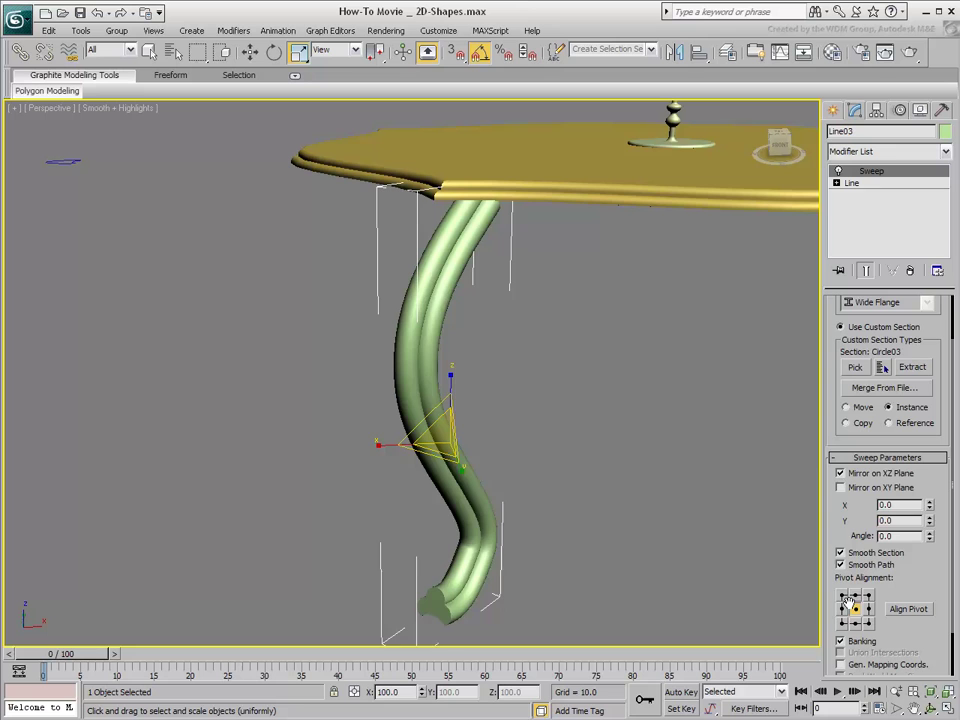